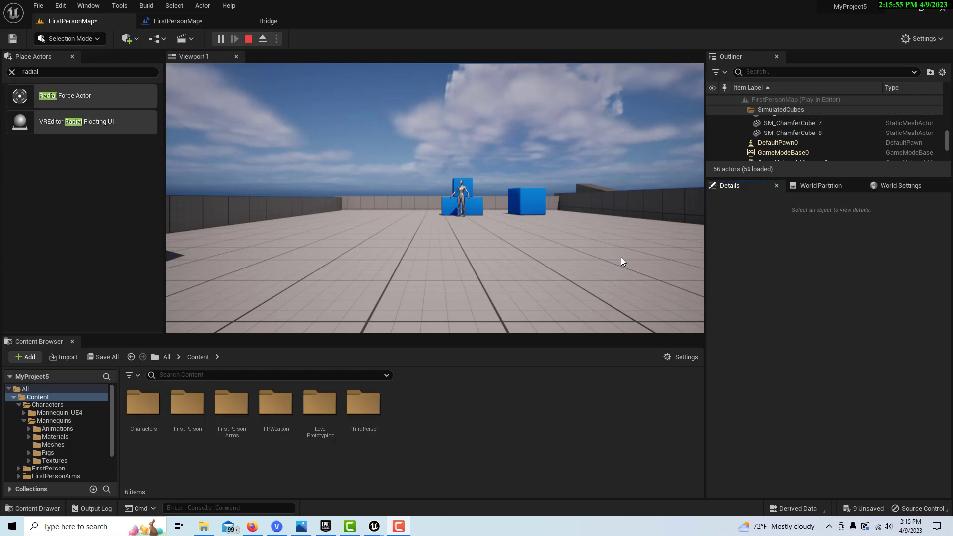
# Step: Walk the player toward the mannequin and blue cubes in the running level
pyautogui.click(454, 286)
pyautogui.press('w')
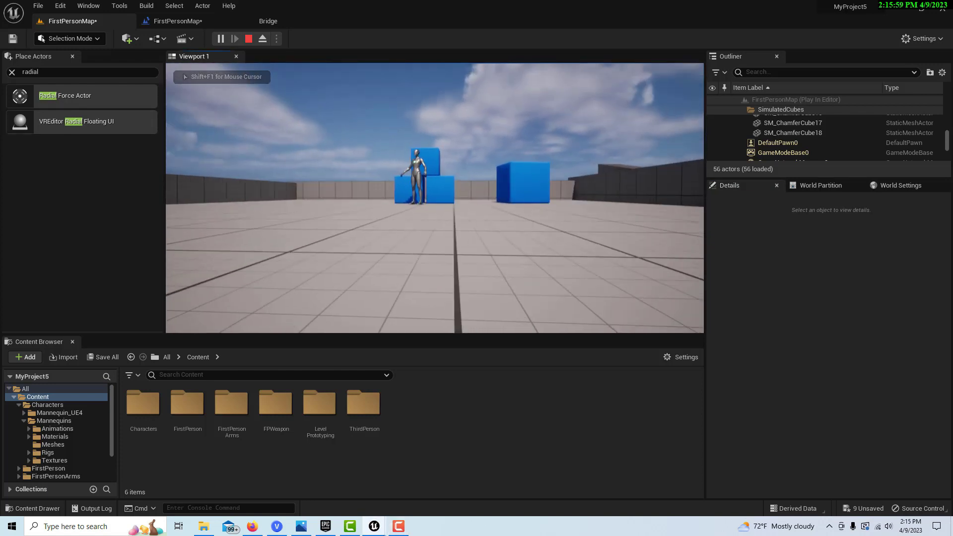
pyautogui.press('w')
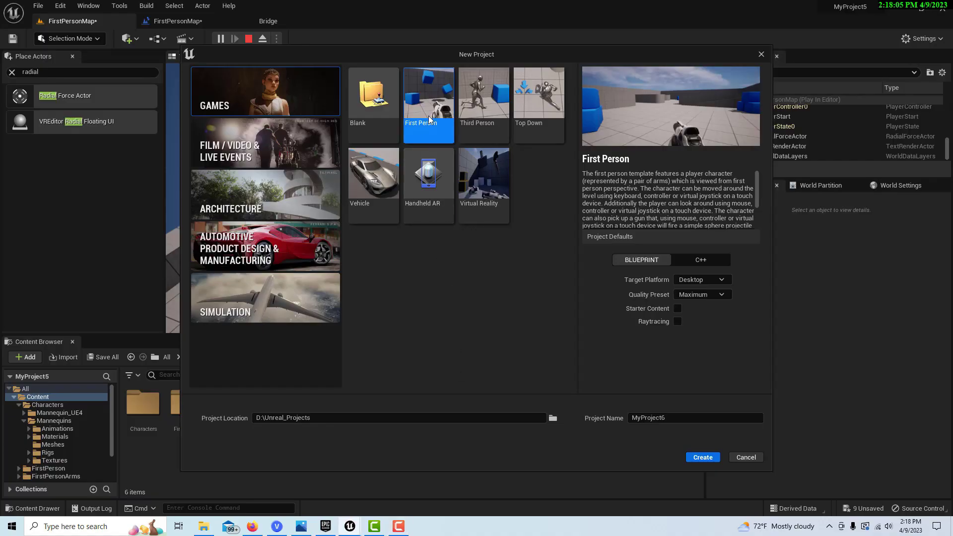
# Step: Create a First Person Blueprint project named MyProject6 in D:\Unreal_Projects, discarding the unsaved changes of the open project
pyautogui.click(703, 458)
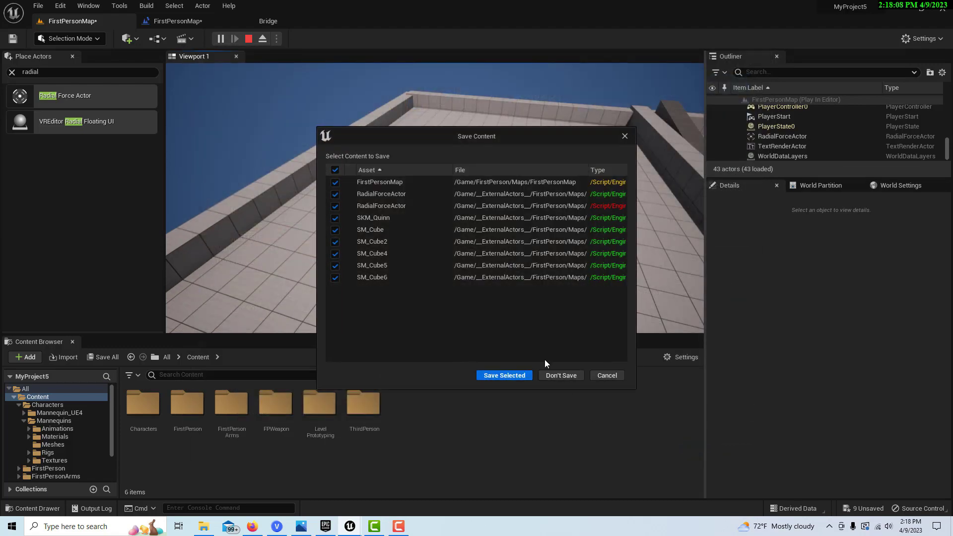
pyautogui.click(560, 375)
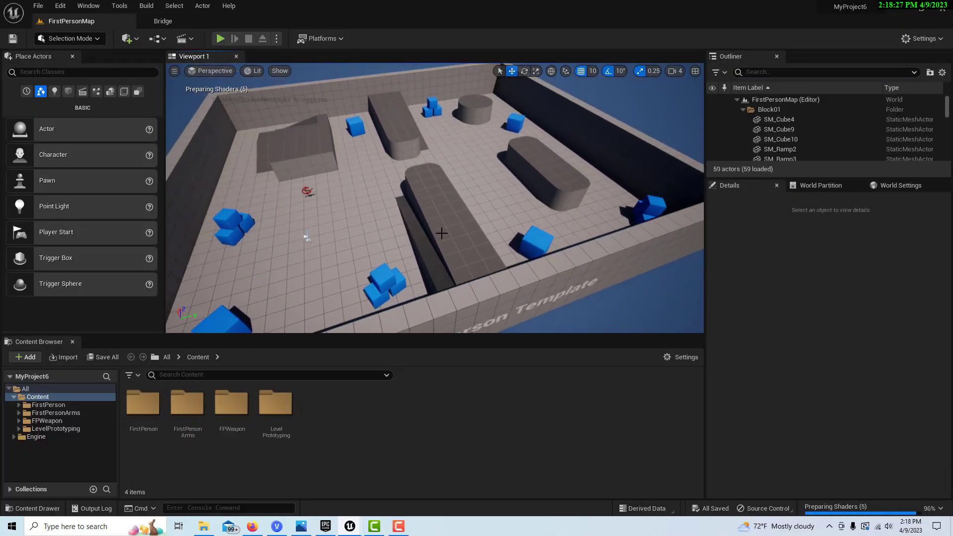
# Step: Delete the central long block's main body and the rounded pieces at its far end from the level
pyautogui.click(449, 223)
pyautogui.press('Delete')
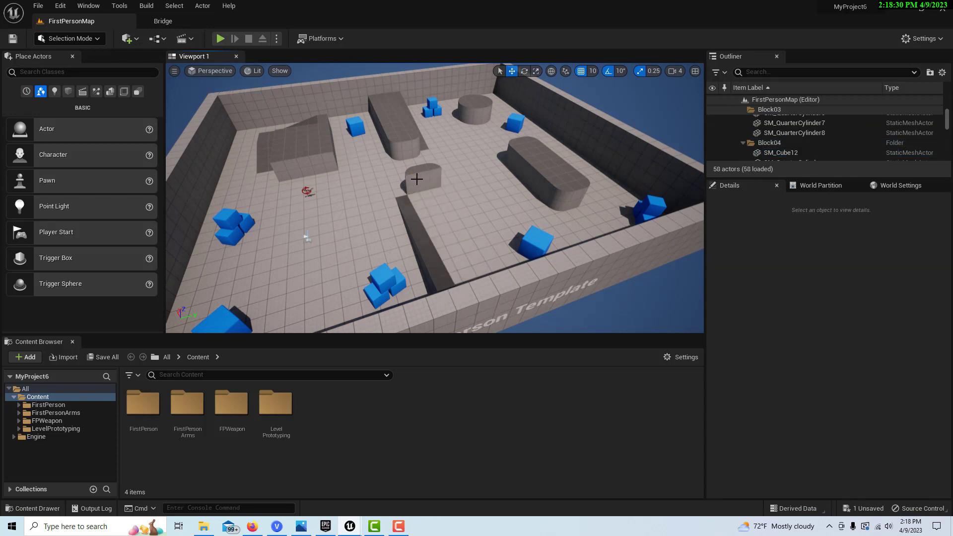
pyautogui.click(416, 179)
pyautogui.press('Delete')
pyautogui.click(429, 181)
pyautogui.press('Delete')
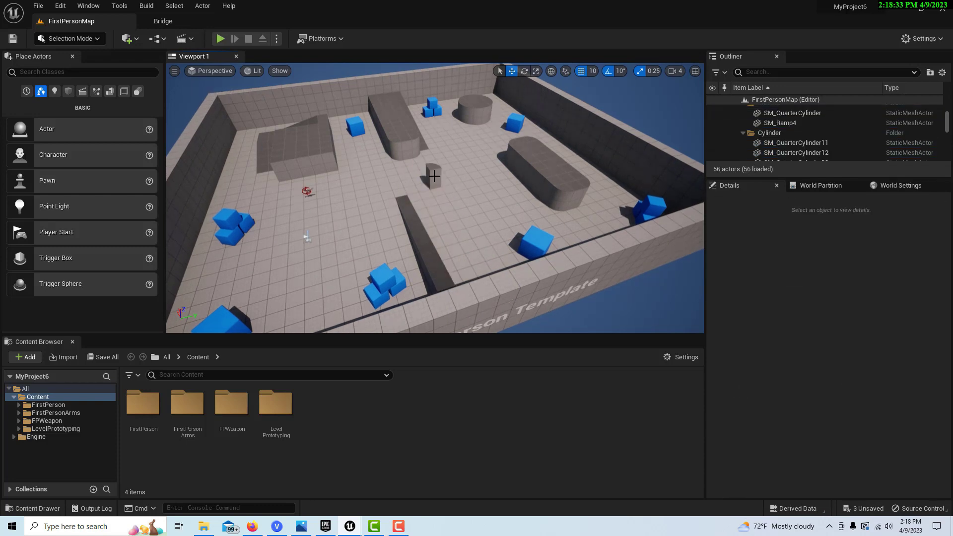
# Step: Delete the main bodies of the other two long rounded blocks, along with the filler pieces of the one near the side wall
pyautogui.moveTo(442, 176); pyautogui.dragTo(426, 176, button='right')
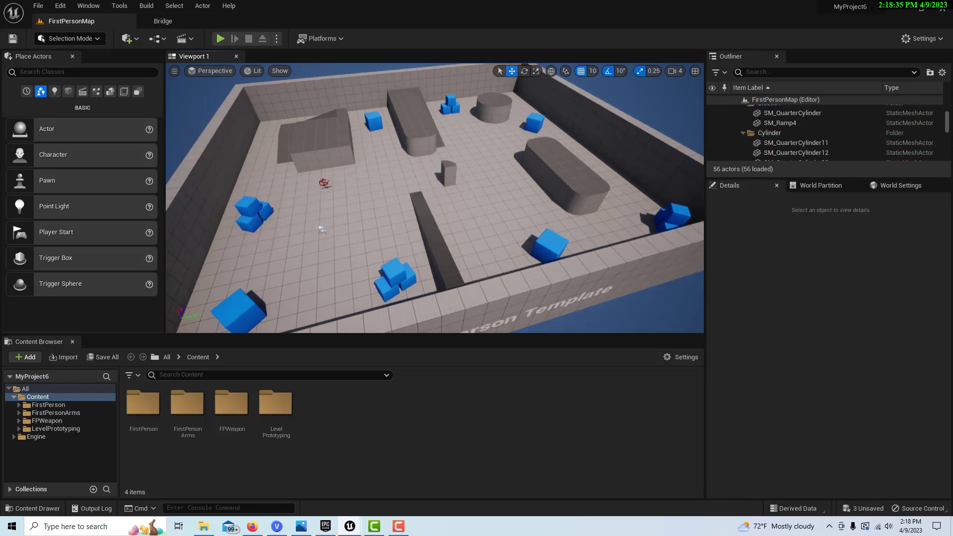
pyautogui.click(418, 127)
pyautogui.press('Delete')
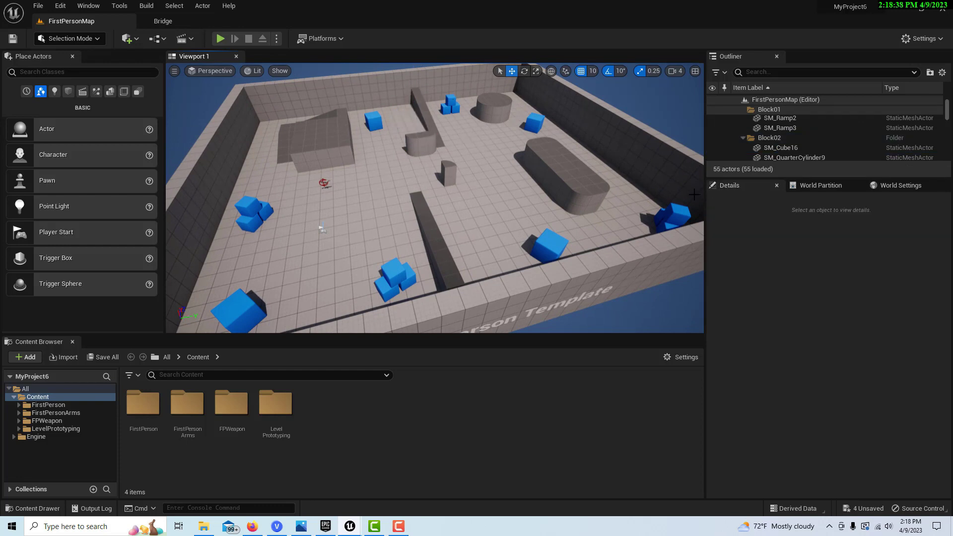
pyautogui.click(583, 178)
pyautogui.press('Delete')
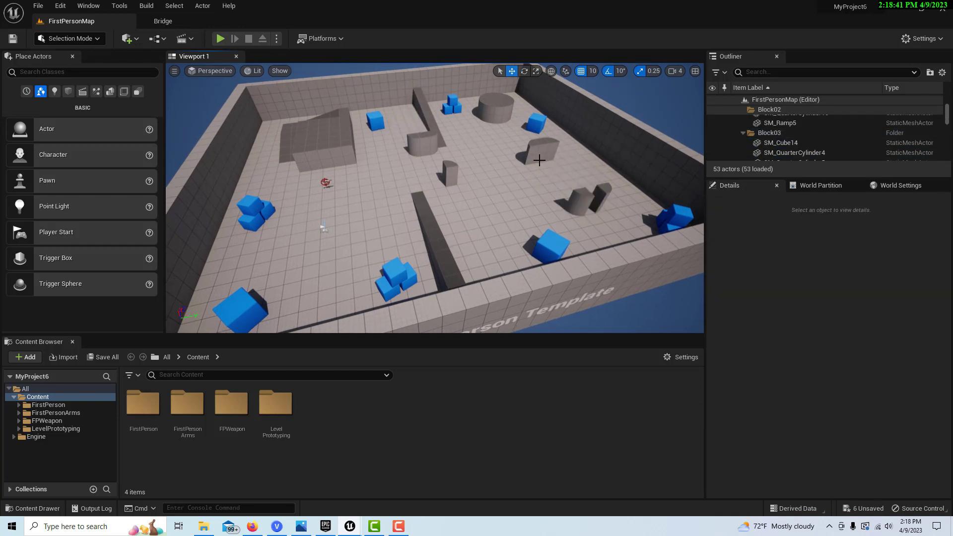
pyautogui.click(542, 149)
pyautogui.press('Delete')
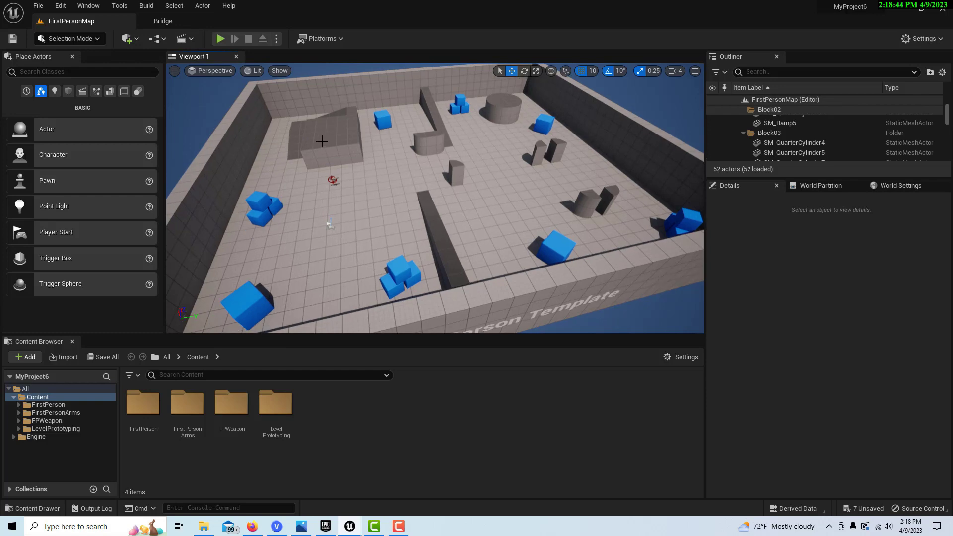
# Step: Delete the ramp structure's pieces and the rounded end pieces left from the rear long block
pyautogui.click(324, 141)
pyautogui.press('Delete')
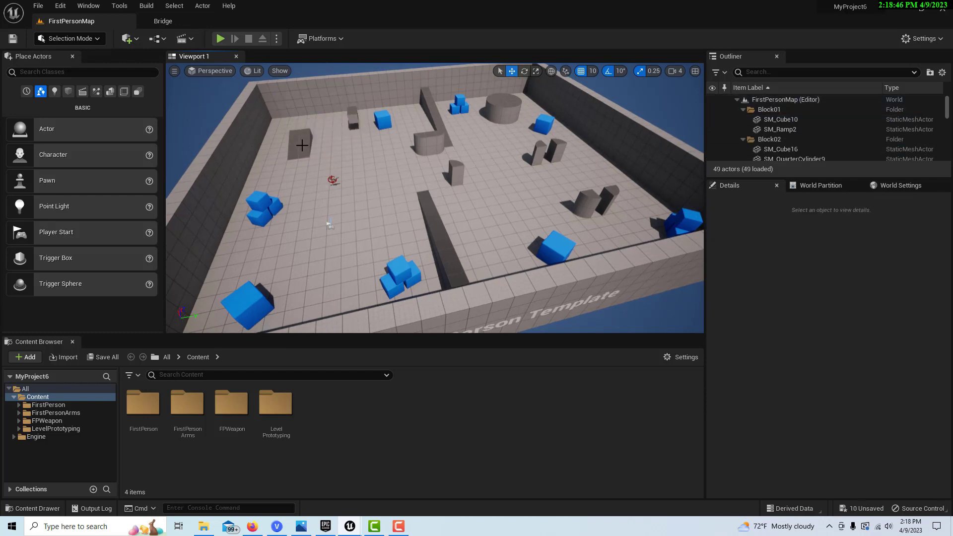
pyautogui.click(303, 144)
pyautogui.press('Delete')
pyautogui.click(425, 143)
pyautogui.press('Delete')
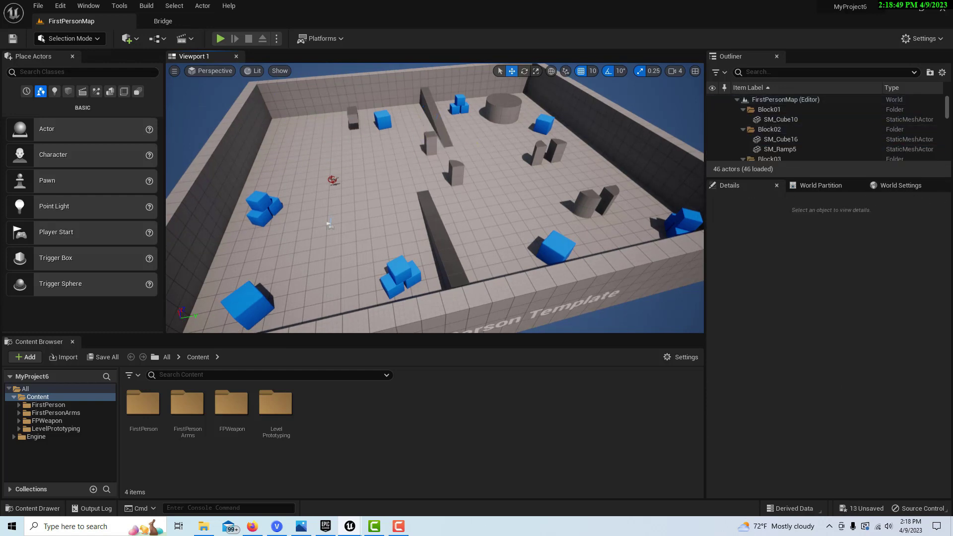
pyautogui.click(433, 141)
pyautogui.press('Delete')
# Step: Delete all the quarter-cylinder pieces of the large cylinder in the far corner of the arena
pyautogui.click(511, 108)
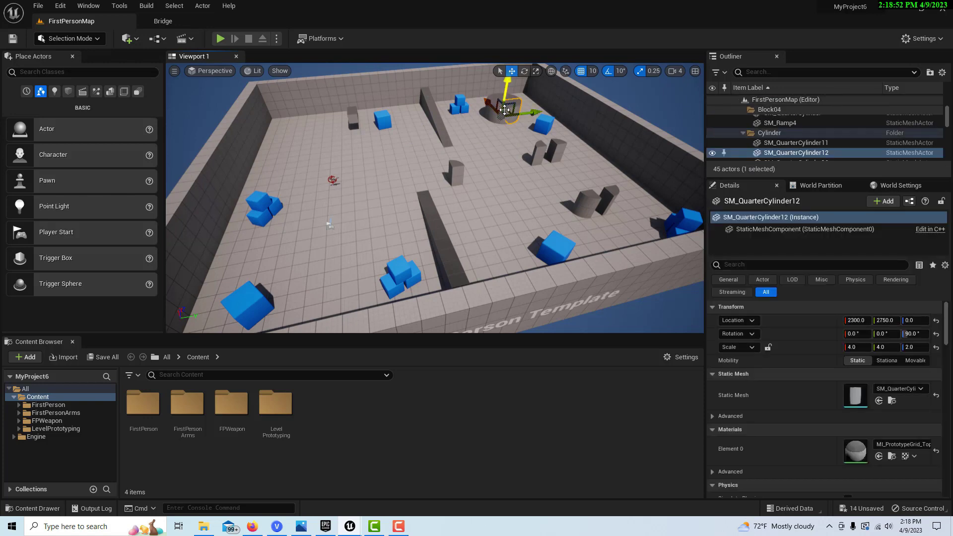
pyautogui.press('Delete')
pyautogui.click(498, 103)
pyautogui.press('Delete')
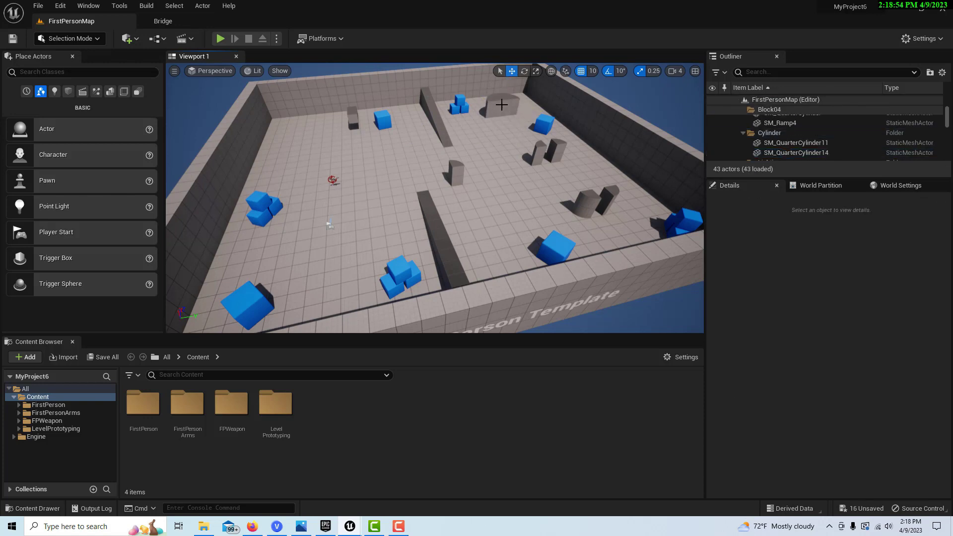
pyautogui.click(501, 104)
pyautogui.press('Delete')
pyautogui.click(508, 105)
pyautogui.press('Delete')
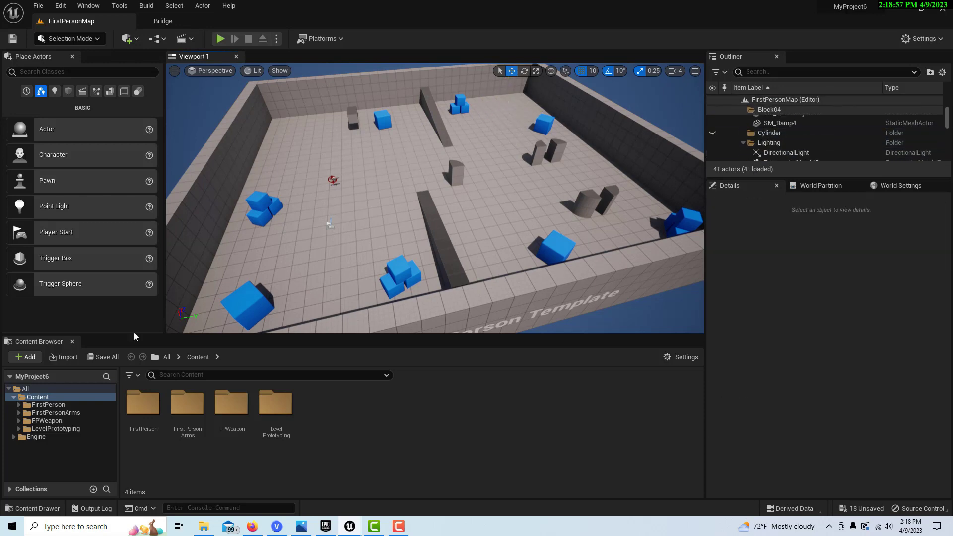
# Step: Add the Third Person Blueprint content pack to the project
pyautogui.click(23, 360)
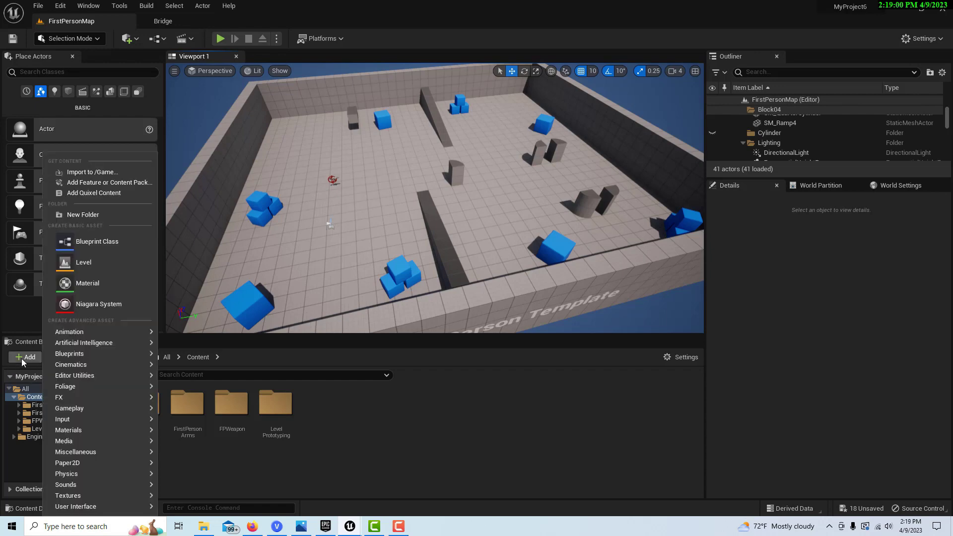
pyautogui.click(123, 182)
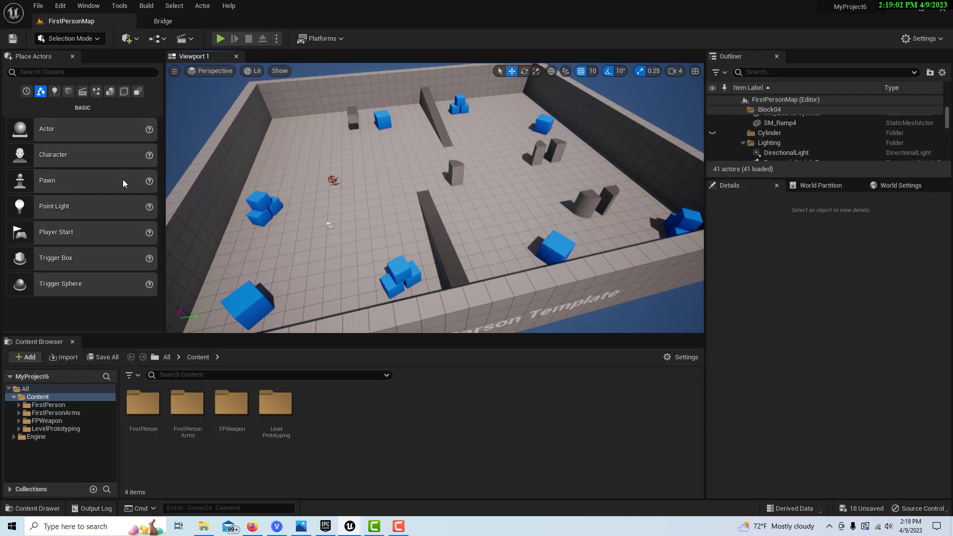
pyautogui.click(333, 214)
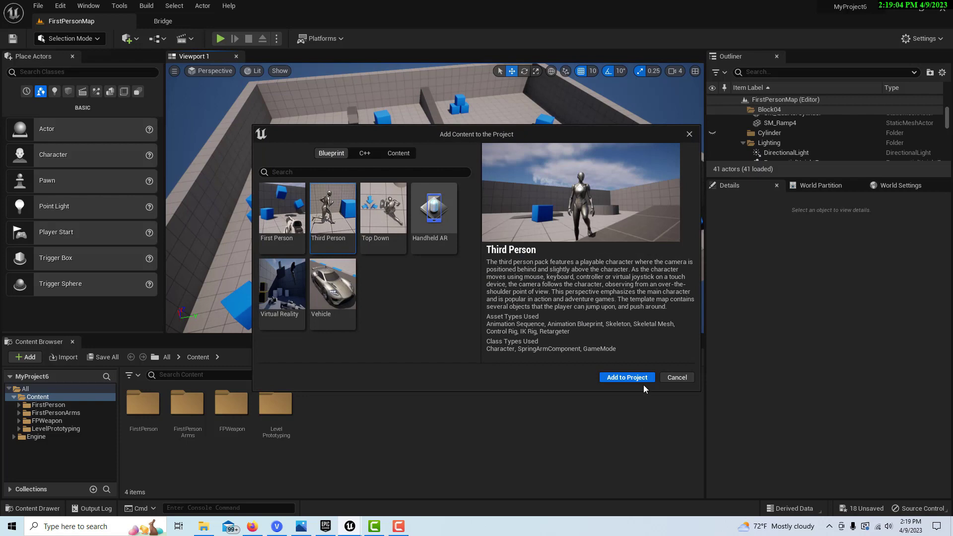
pyautogui.click(627, 378)
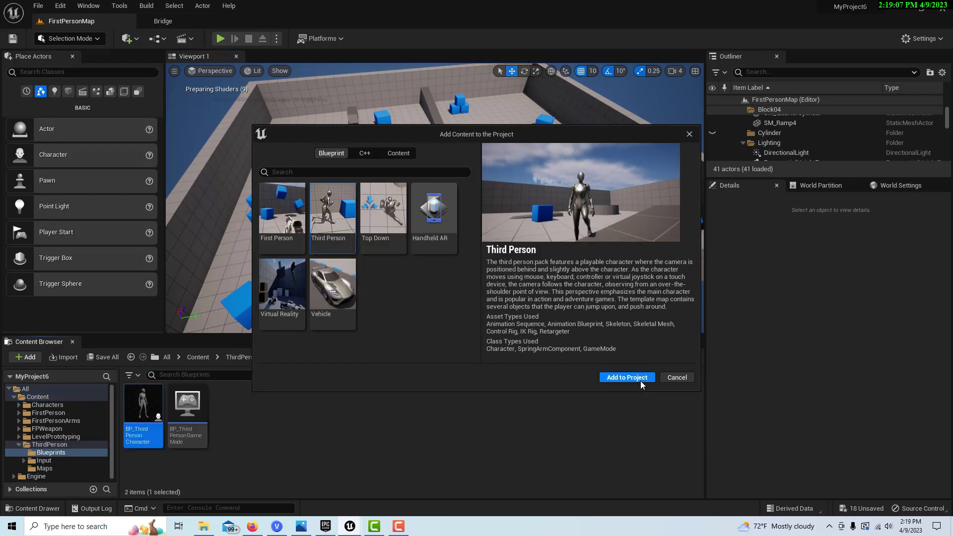
pyautogui.click(689, 134)
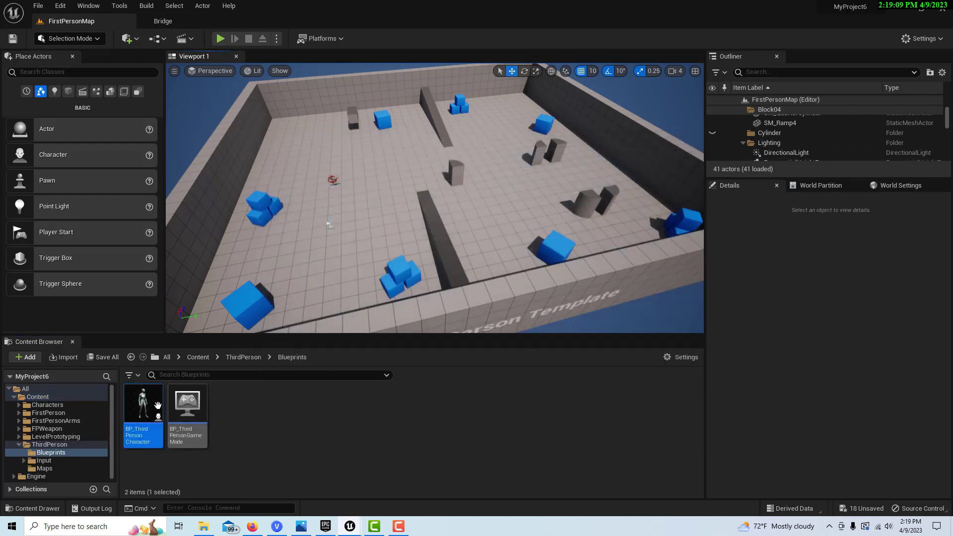
# Step: Place the SKM_Quinn mesh from Characters/Mannequins/Meshes on the arena floor at about X 1200, Y 1060
pyautogui.click(18, 405)
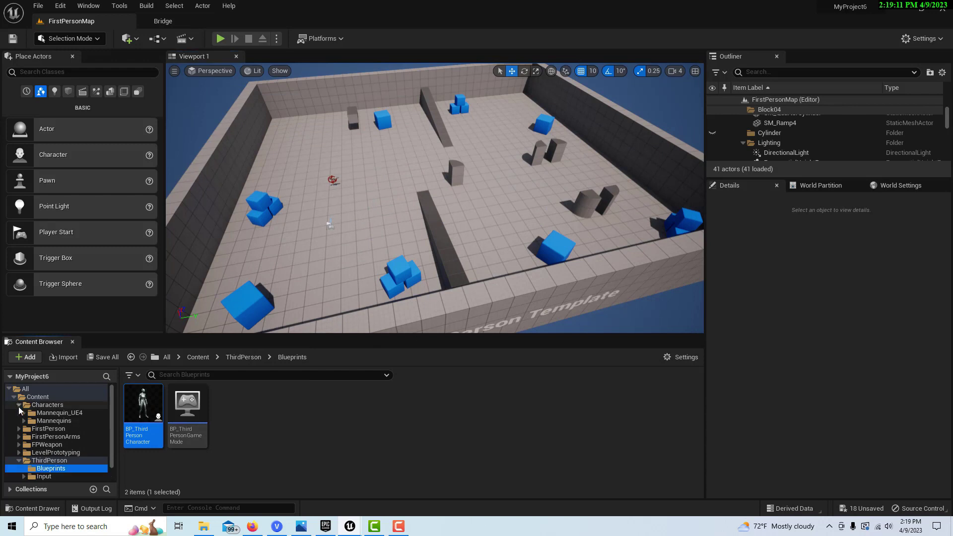
pyautogui.click(22, 422)
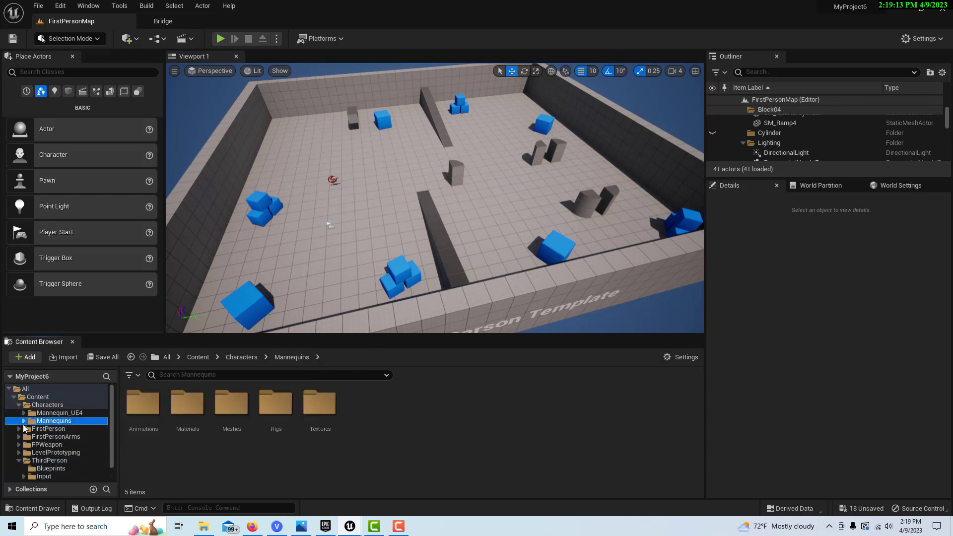
pyautogui.click(23, 421)
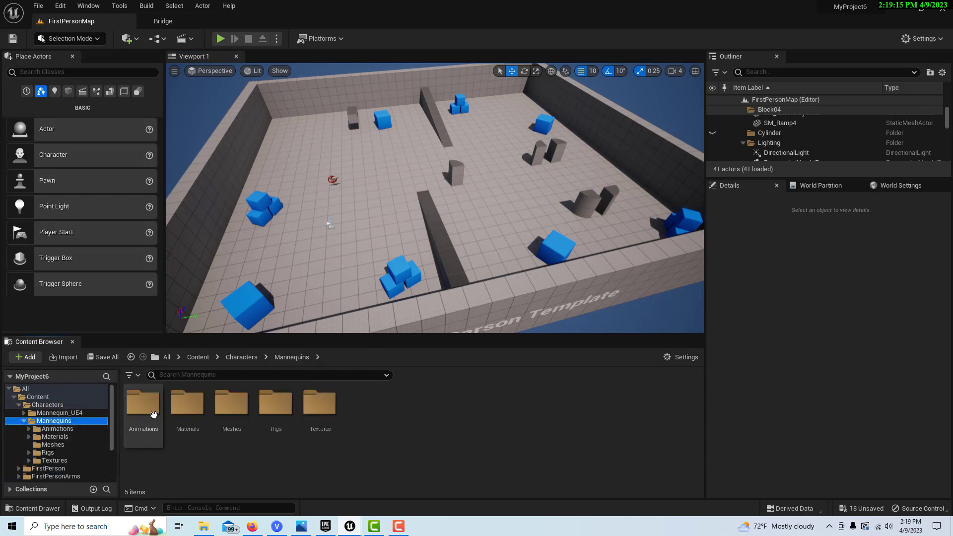
pyautogui.doubleClick(234, 404)
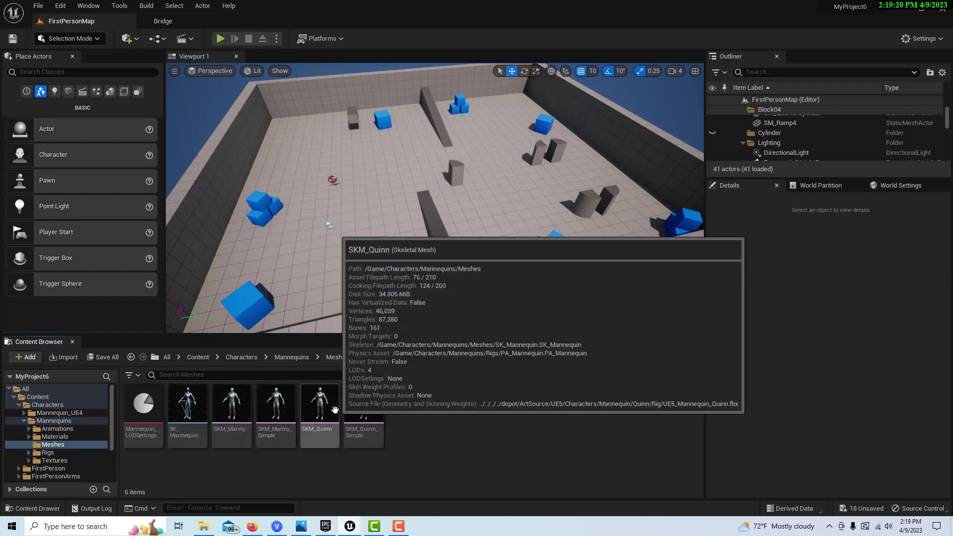
pyautogui.moveTo(308, 411); pyautogui.dragTo(361, 203)
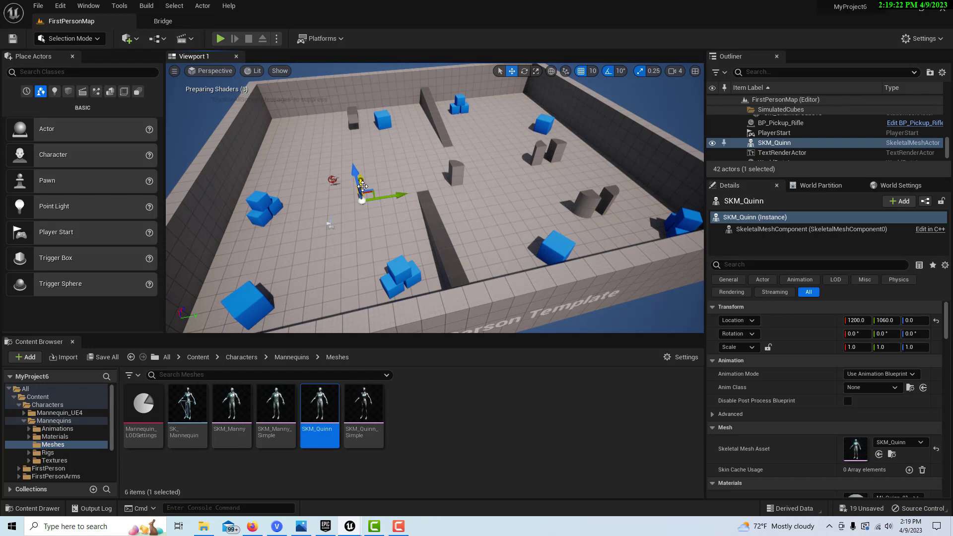
pyautogui.press('w')
pyautogui.moveTo(370, 218)
pyautogui.mouseDown(button='right')
pyautogui.moveTo(390, 249)
pyautogui.moveTo(377, 213)
pyautogui.moveTo(343, 211)
pyautogui.moveTo(367, 208)
pyautogui.mouseUp(button='right')
pyautogui.press('w')
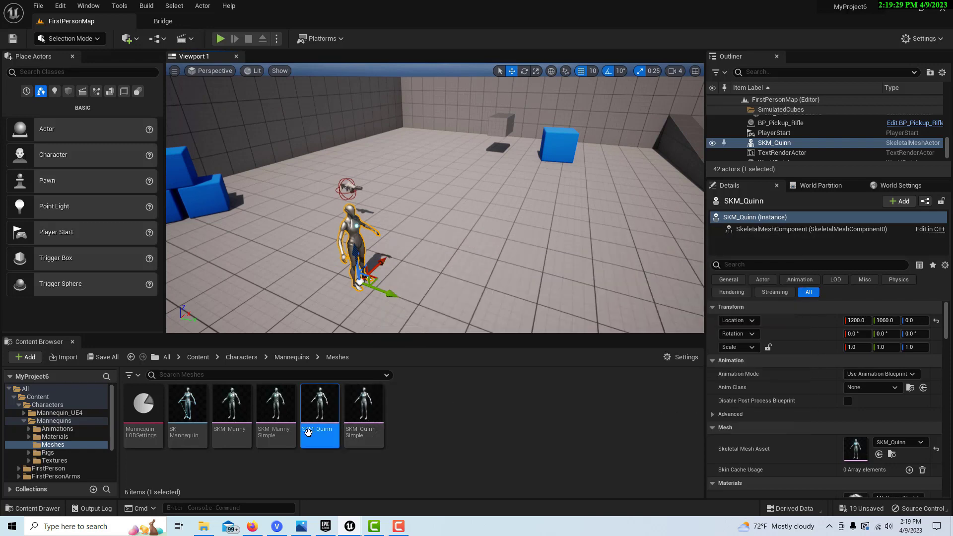
# Step: Place two more SKM_Quinn meshes near the first, at about X 1490, Y 1280 and X 1260, Y 1420
pyautogui.moveTo(308, 431); pyautogui.dragTo(499, 240)
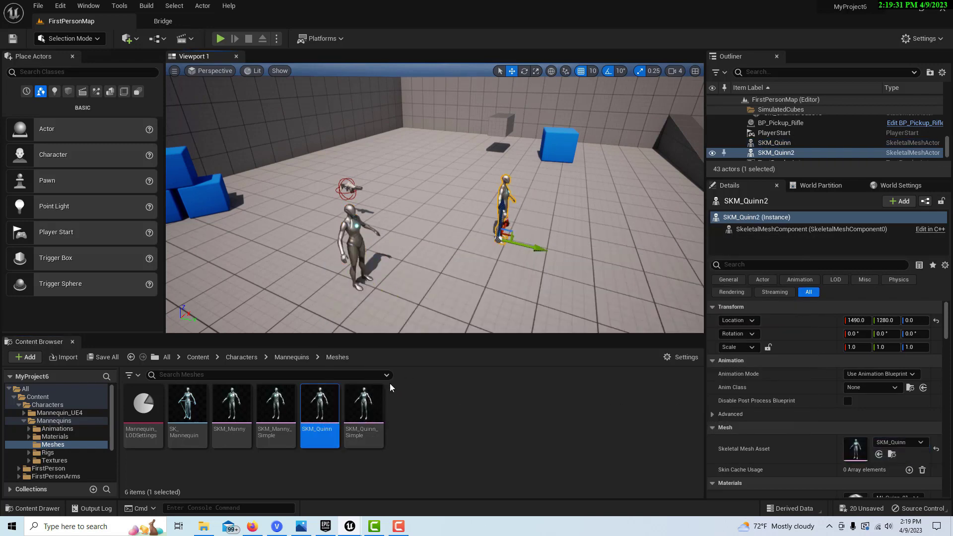
pyautogui.moveTo(320, 407); pyautogui.dragTo(479, 258)
pyautogui.scroll(-3, 556, 321)
# Step: Rotate the two added mannequins around Z so the group faces inward, turning the third one to about -140°
pyautogui.press('e')
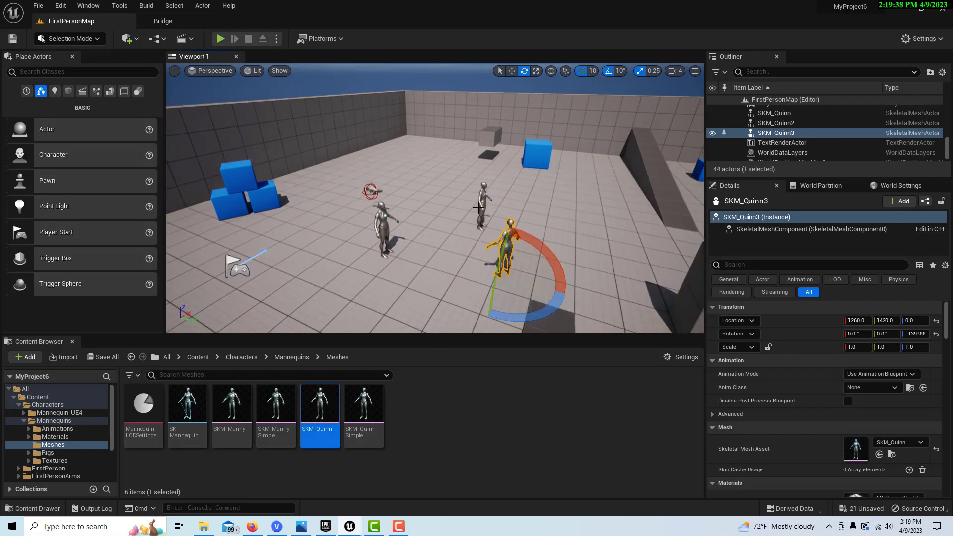
pyautogui.click(486, 217)
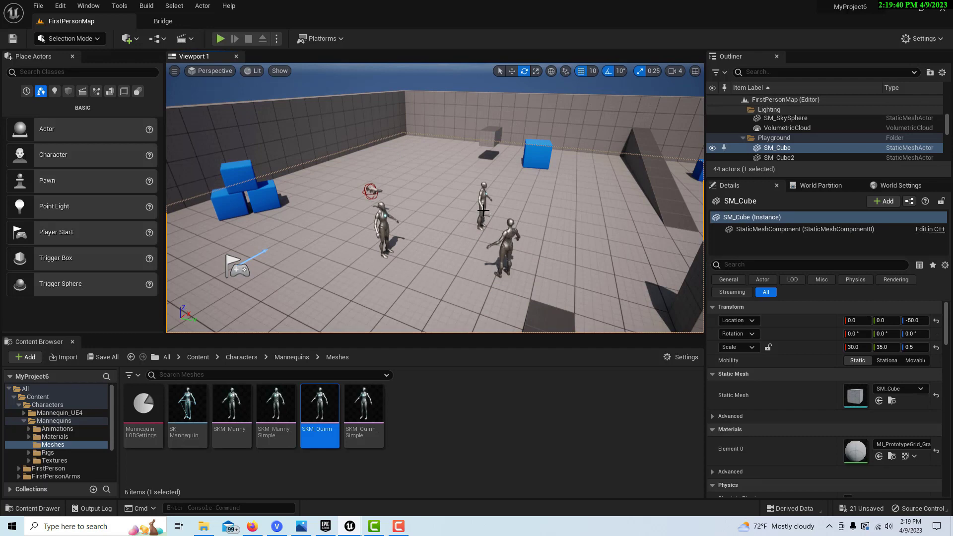
pyautogui.click(483, 211)
pyautogui.moveTo(511, 262); pyautogui.dragTo(489, 301)
pyautogui.click(470, 323)
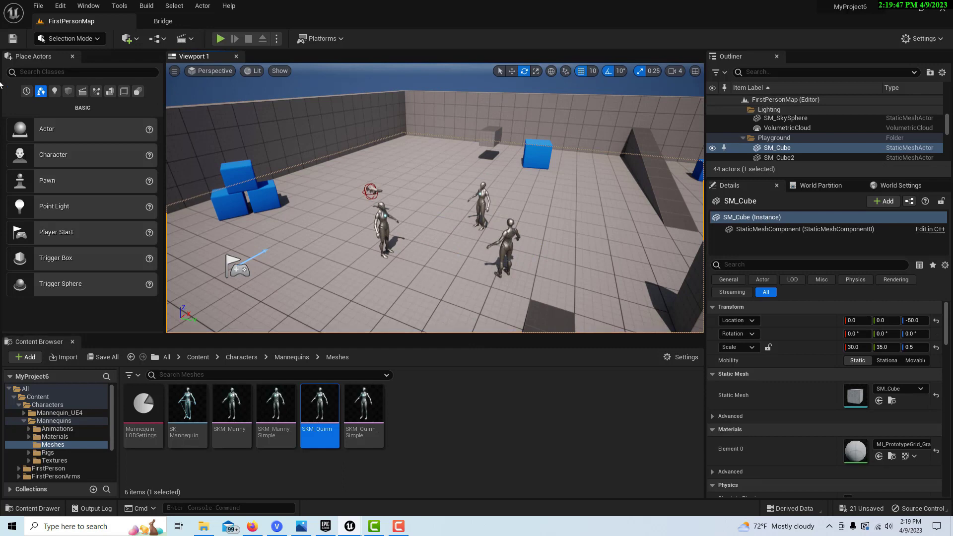
# Step: Place a Radial Force Actor on the floor between the three mannequins, at about X 1340, Y 1280
pyautogui.click(28, 72)
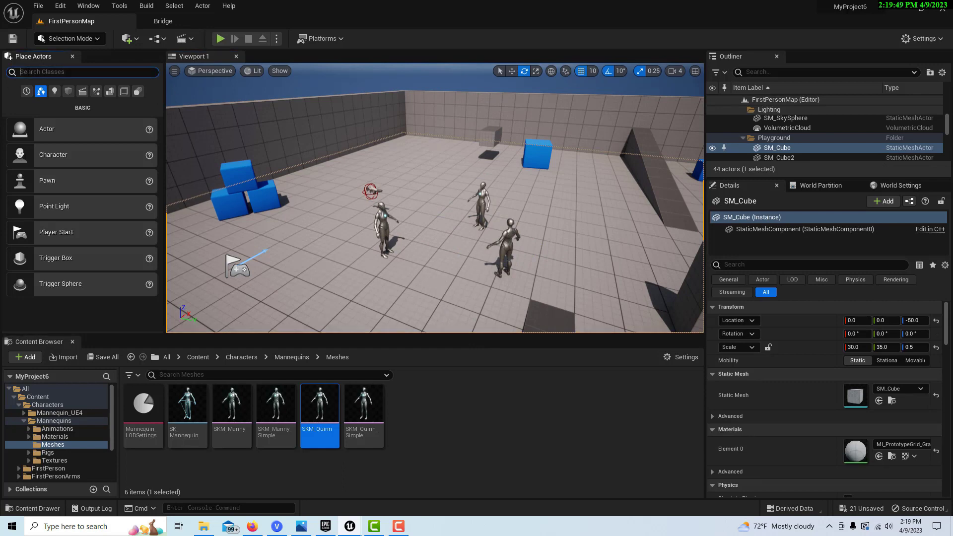
pyautogui.write('radia')
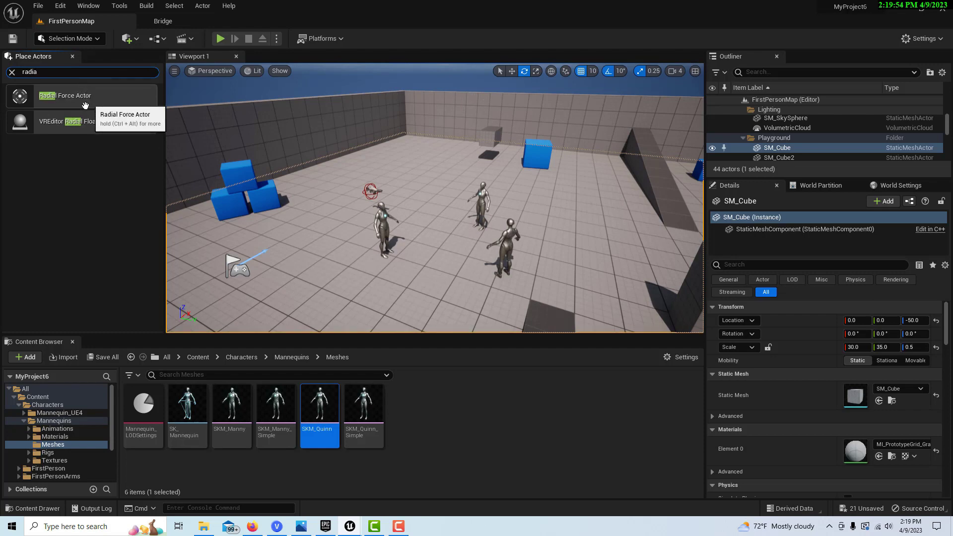
pyautogui.moveTo(88, 109); pyautogui.dragTo(469, 256)
pyautogui.scroll(-7, 526, 264)
pyautogui.moveTo(526, 264); pyautogui.dragTo(556, 275, button='right')
pyautogui.scroll(-4, 434, 198)
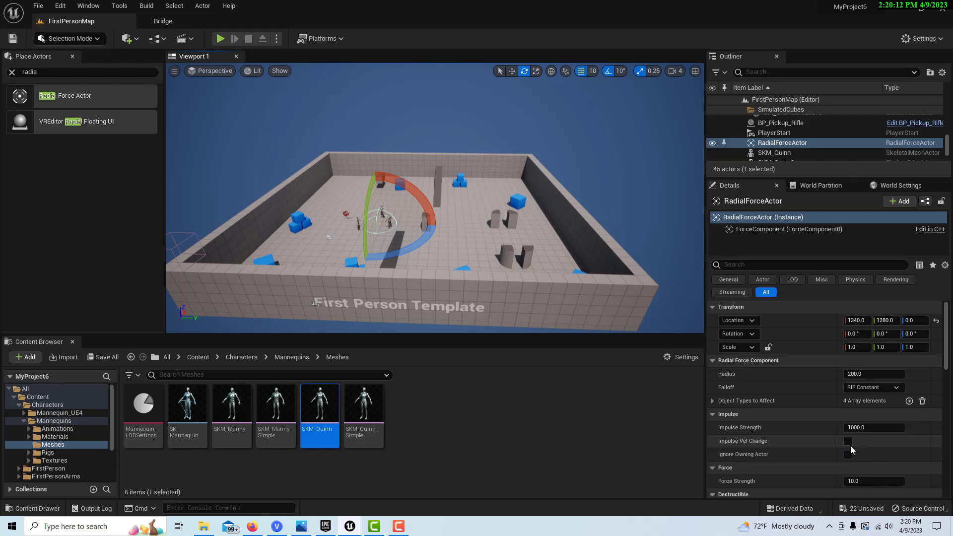
# Step: Enable Impulse Vel Change on the Radial Force Actor and set its Impulse Strength to 5000
pyautogui.click(847, 441)
pyautogui.click(888, 431)
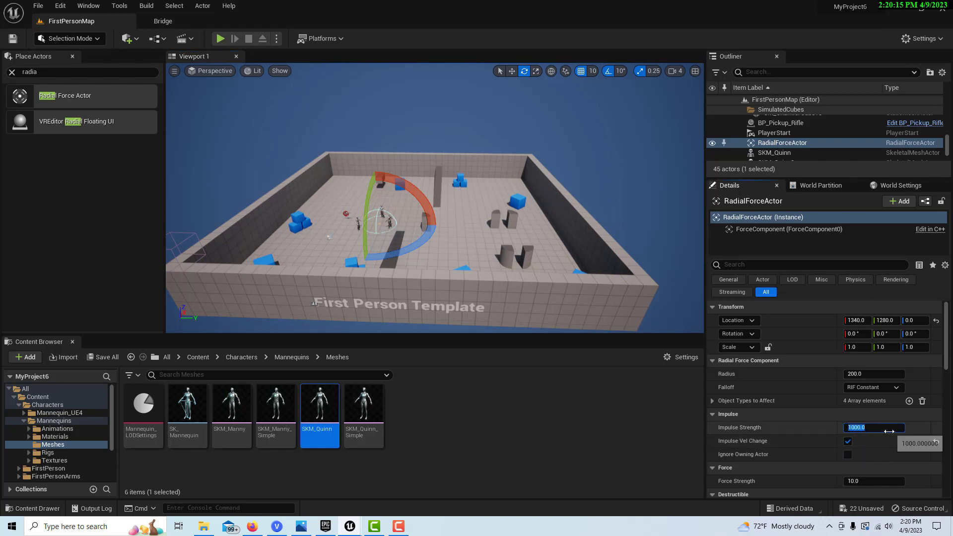
pyautogui.write('50')
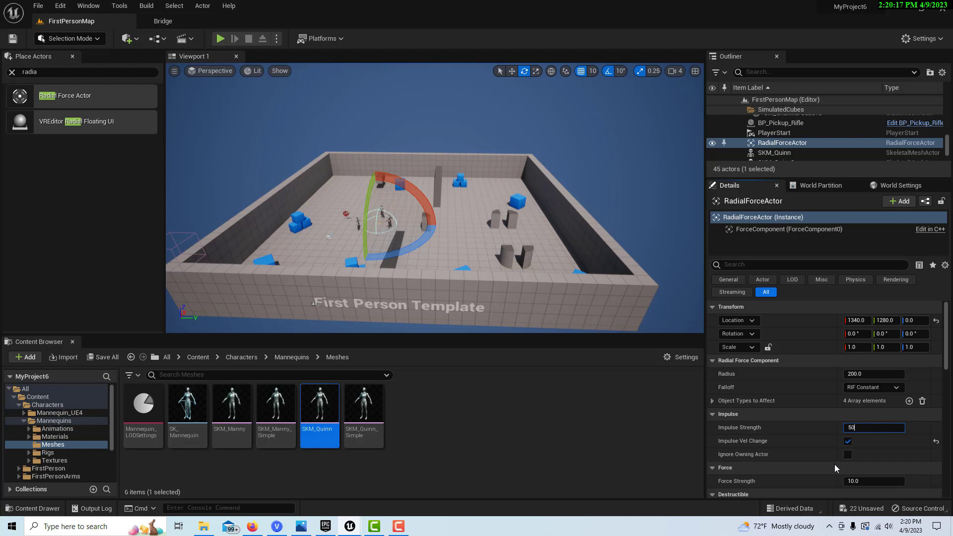
pyautogui.write('00')
pyautogui.press('Return')
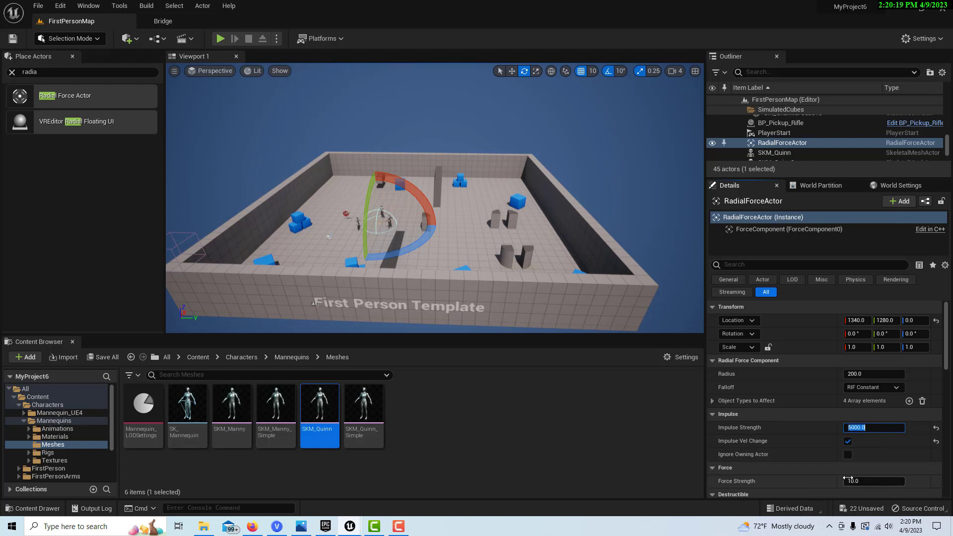
# Step: Set the Radial Force Actor's Force Strength to 50 and increase its Radius to about 2900
pyautogui.click(850, 481)
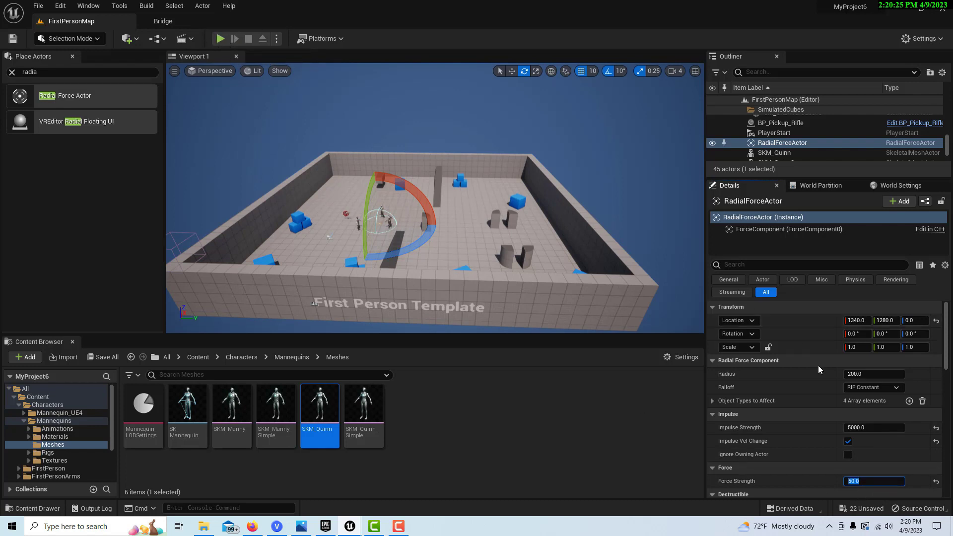
pyautogui.moveTo(853, 374); pyautogui.dragTo(941, 374)
pyautogui.moveTo(608, 318); pyautogui.dragTo(603, 303, button='right')
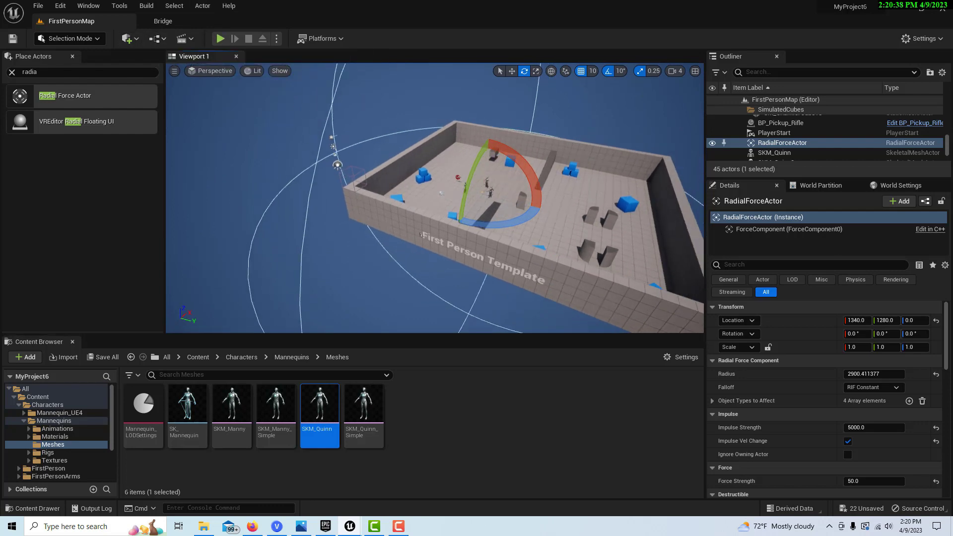
# Step: Open the Level Blueprint and add a reference to the RadialForceActor in the lower part of the Event Graph
pyautogui.click(160, 42)
pyautogui.click(198, 107)
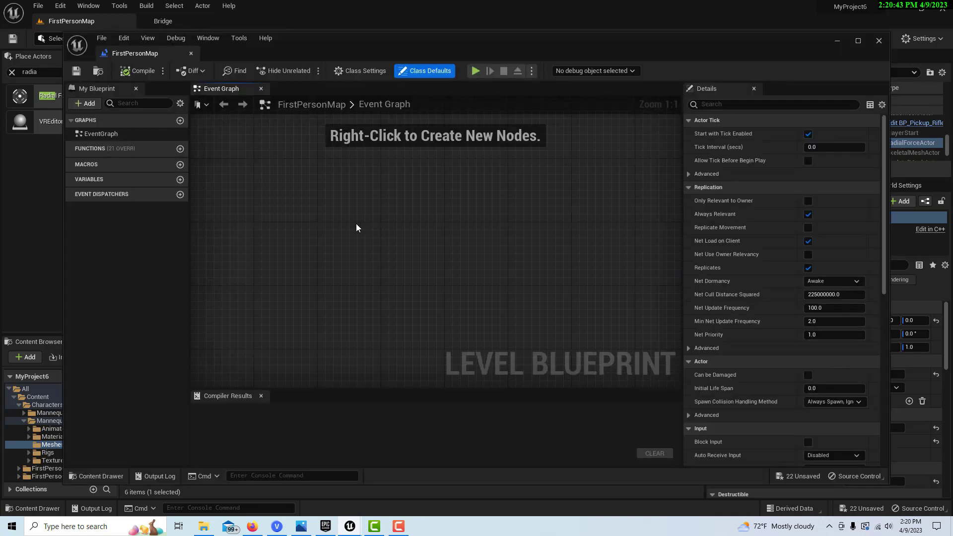
pyautogui.rightClick(356, 224)
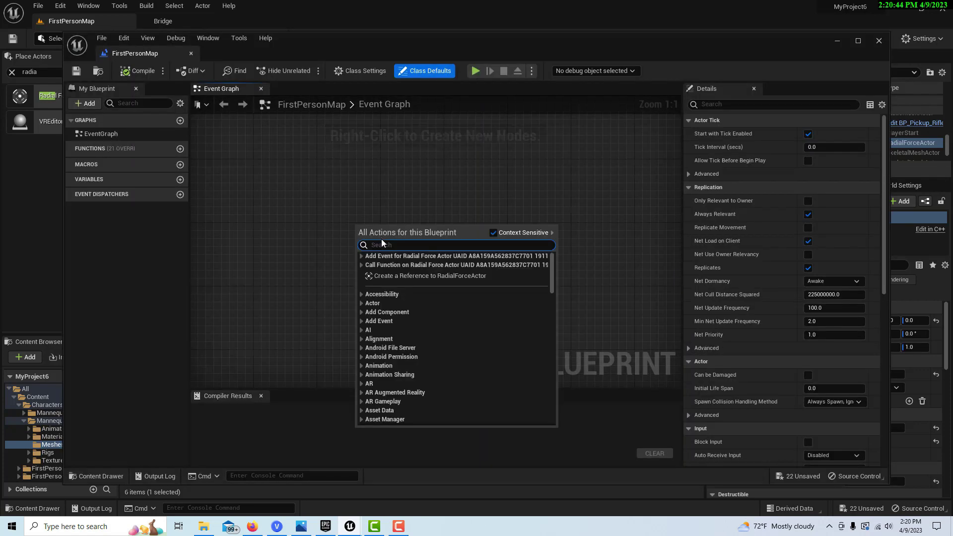
pyautogui.click(409, 275)
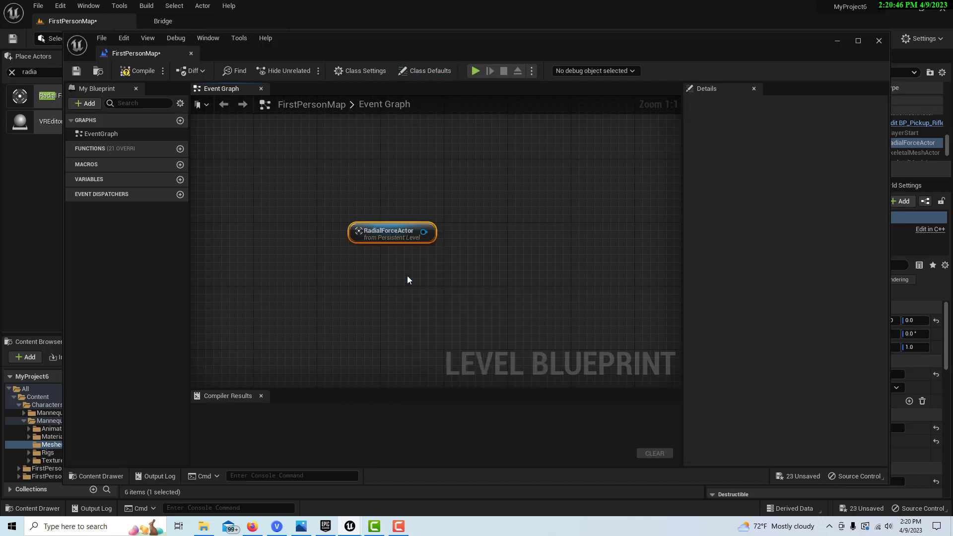
pyautogui.moveTo(387, 235); pyautogui.dragTo(317, 305)
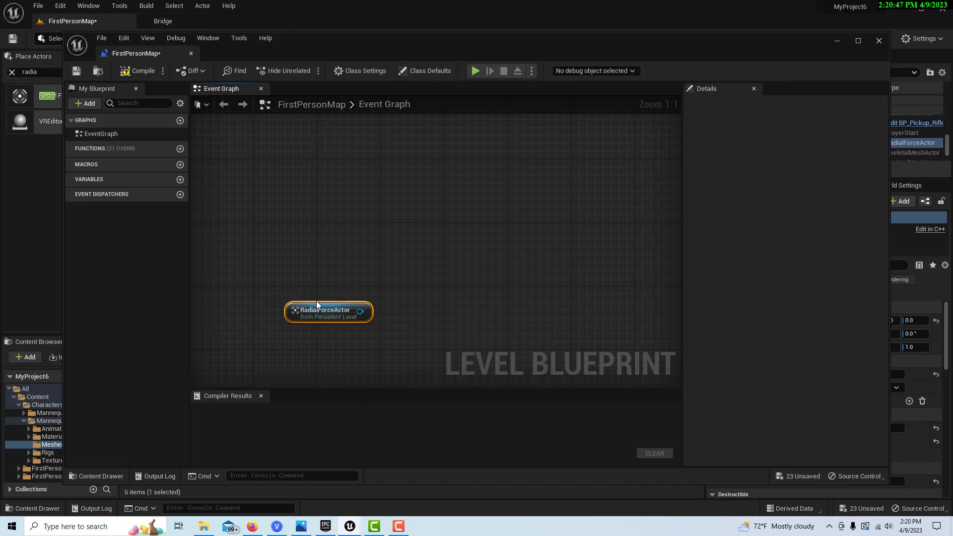
# Step: Add a keyboard event node for the 1 key above the RadialForceActor reference
pyautogui.rightClick(322, 191)
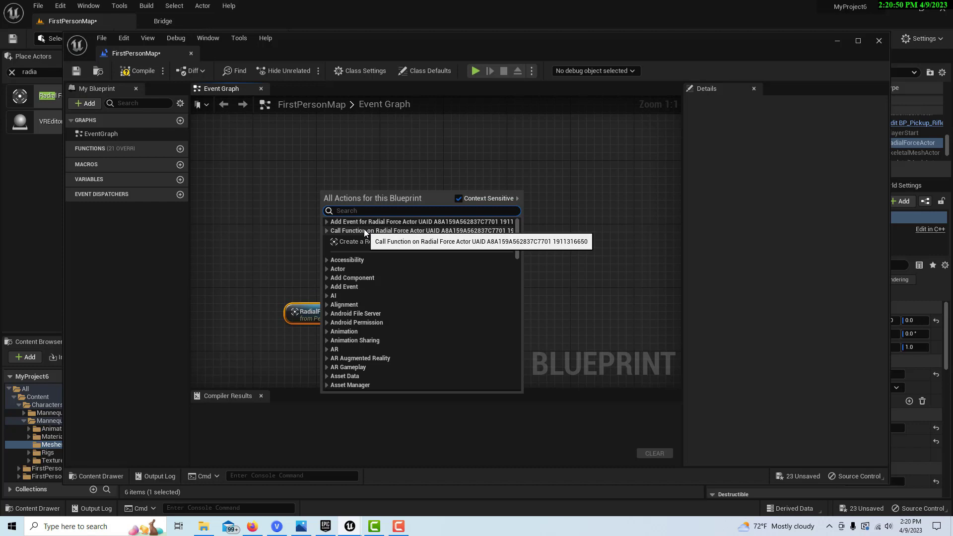
pyautogui.write('keyboard')
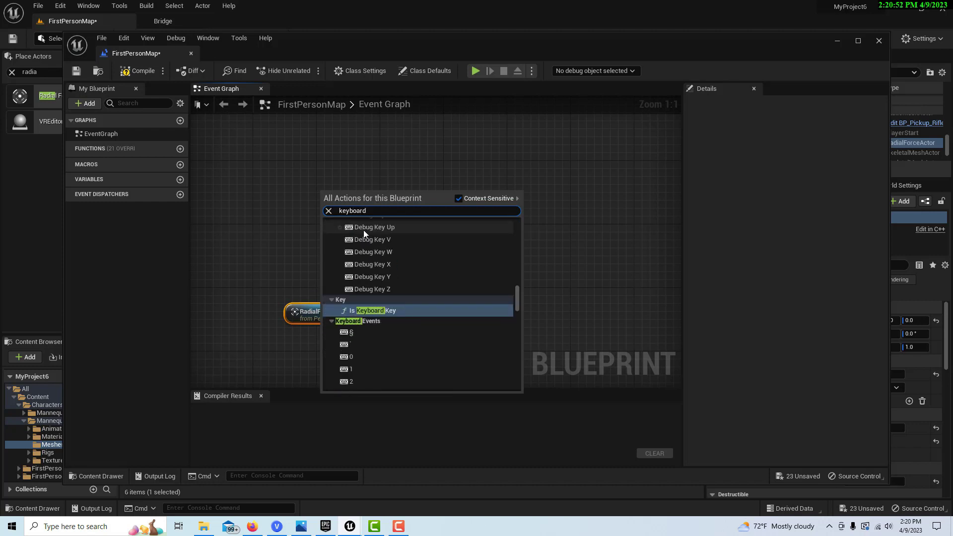
pyautogui.click(351, 369)
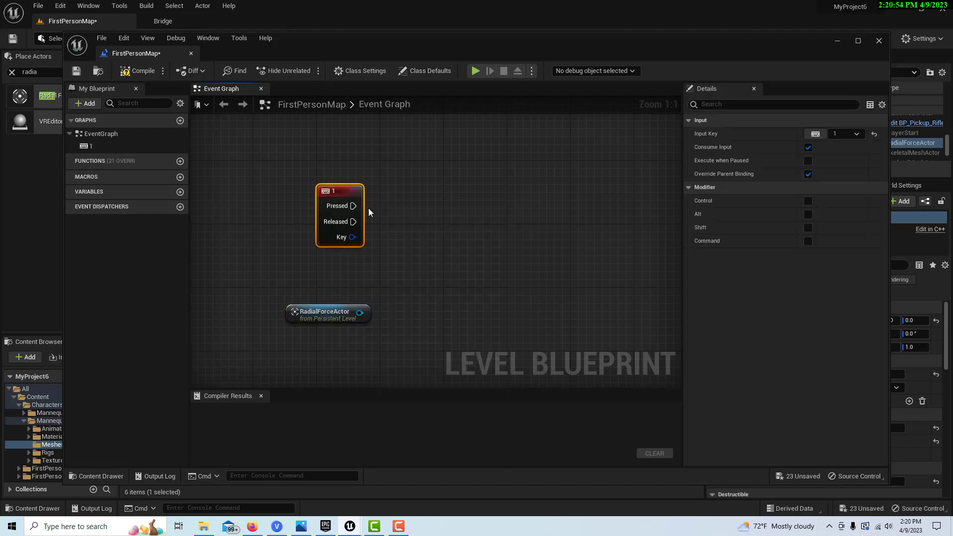
pyautogui.moveTo(353, 206); pyautogui.dragTo(401, 276)
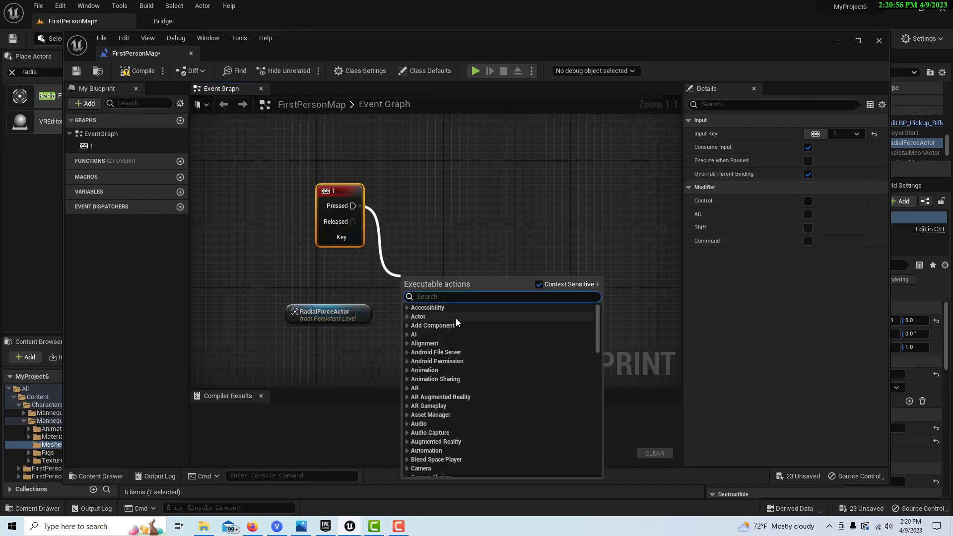
pyautogui.click(442, 247)
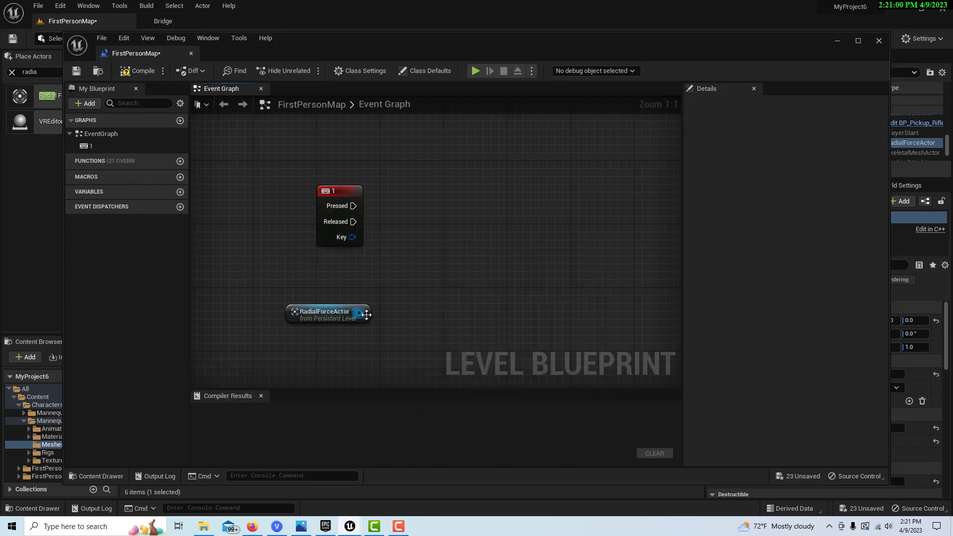
# Step: Add a Get Force Component node fed by the RadialForceActor reference and position it beside that reference
pyautogui.moveTo(358, 313); pyautogui.dragTo(427, 294)
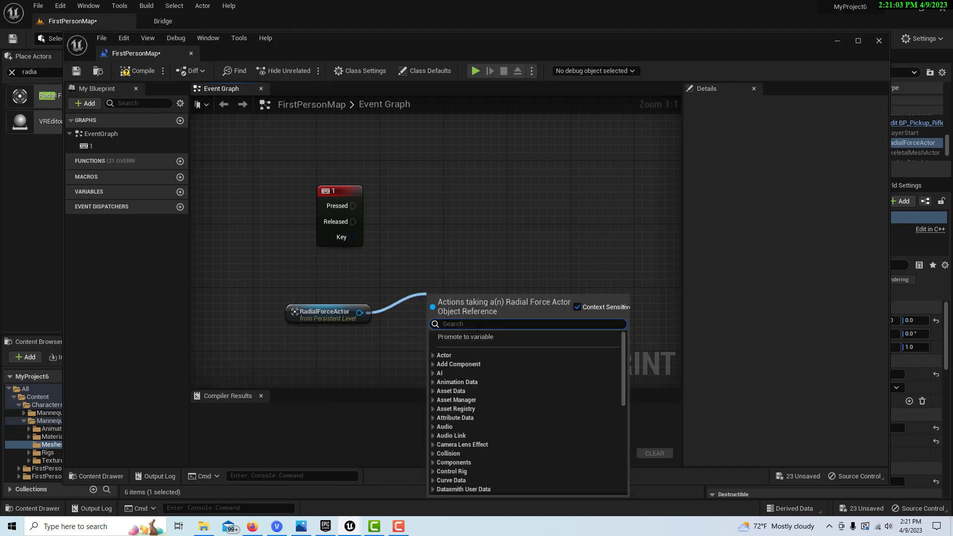
pyautogui.write('force')
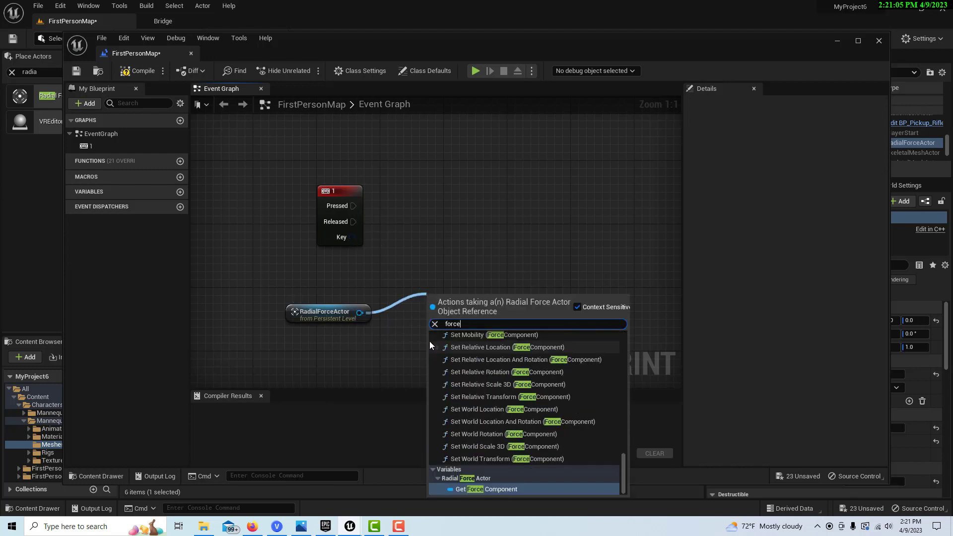
pyautogui.click(500, 489)
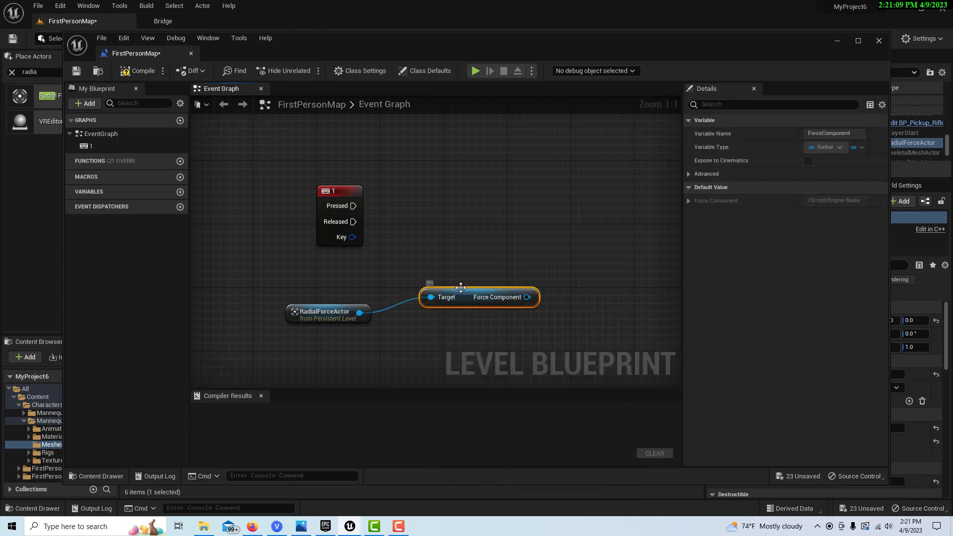
pyautogui.moveTo(466, 296); pyautogui.dragTo(458, 274)
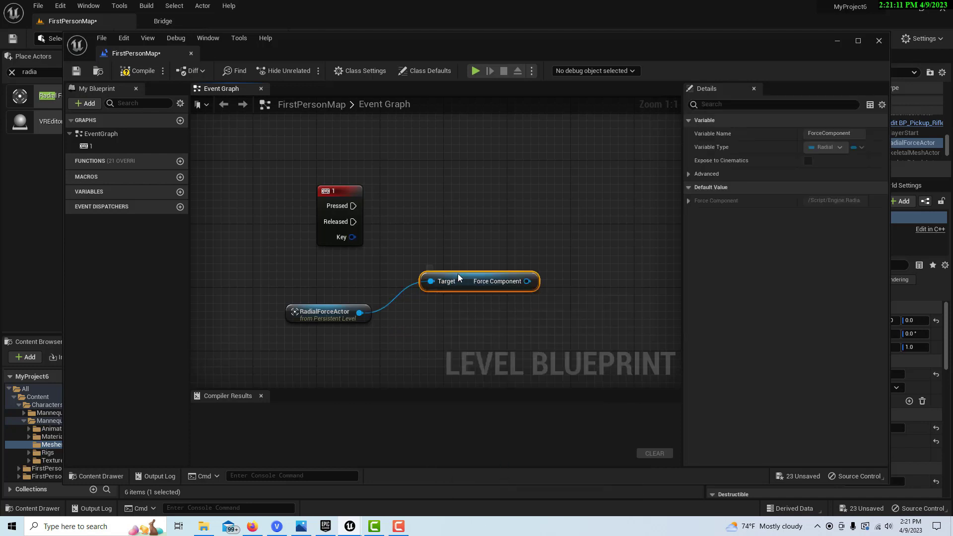
# Step: Add a Fire Impulse node targeting the Force Component and connect the 1 key's Pressed output to its execution input
pyautogui.moveTo(519, 273); pyautogui.dragTo(506, 205)
pyautogui.write('fi')
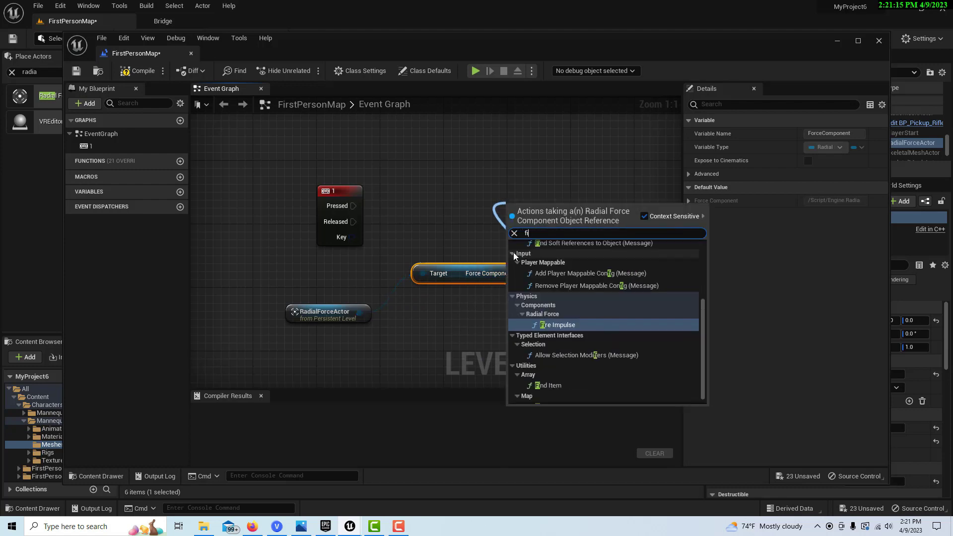
pyautogui.write('re')
pyautogui.press('Return')
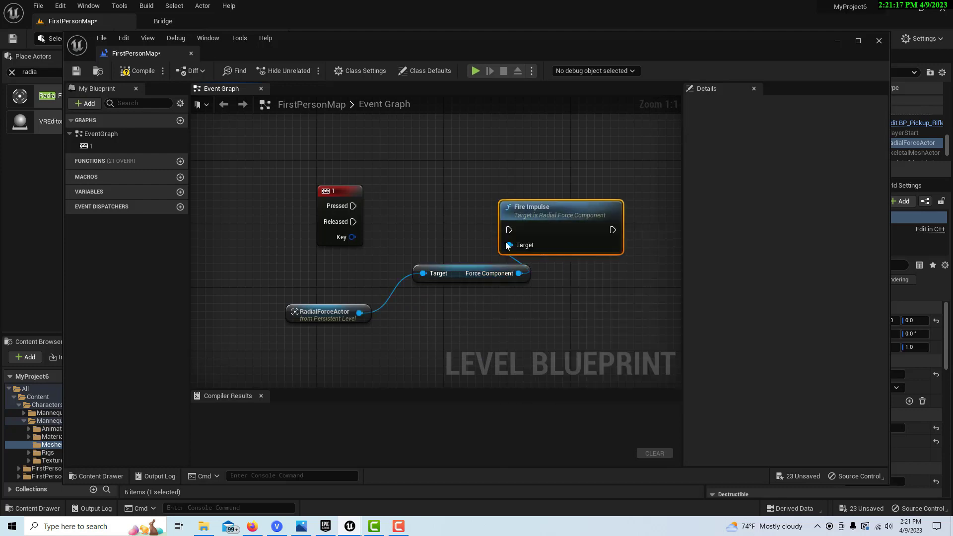
pyautogui.moveTo(353, 205); pyautogui.dragTo(475, 230)
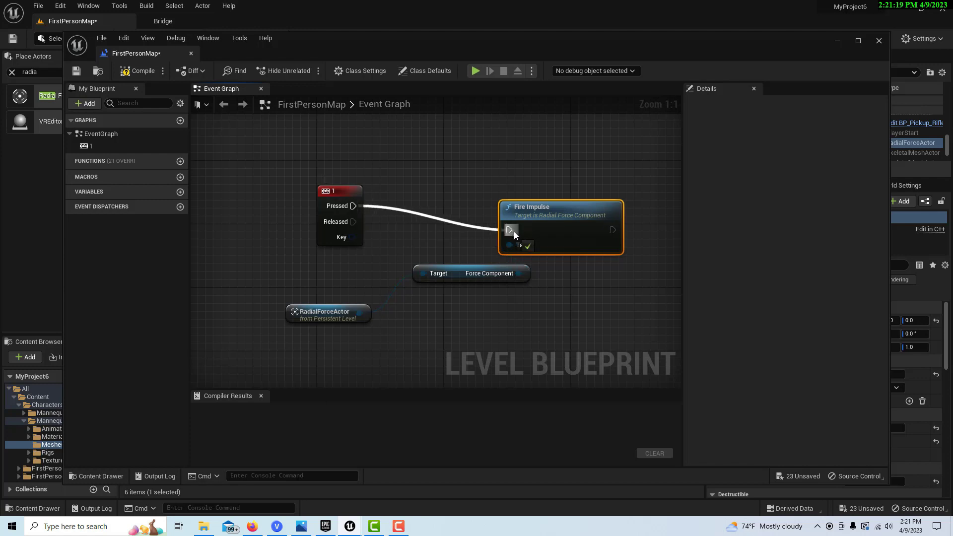
# Step: Compile and save the Level Blueprint, and dock its editor in the main window before returning to the level
pyautogui.click(135, 70)
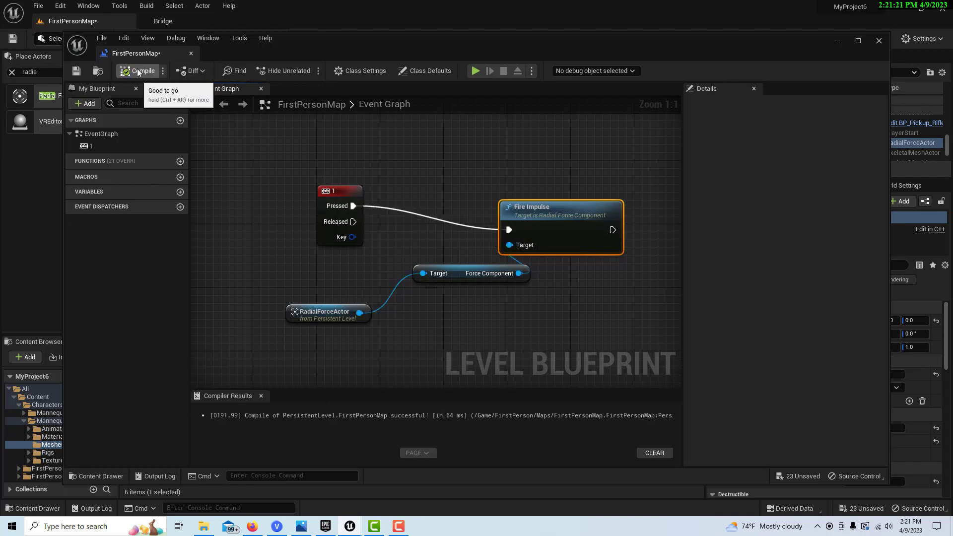
pyautogui.click(75, 71)
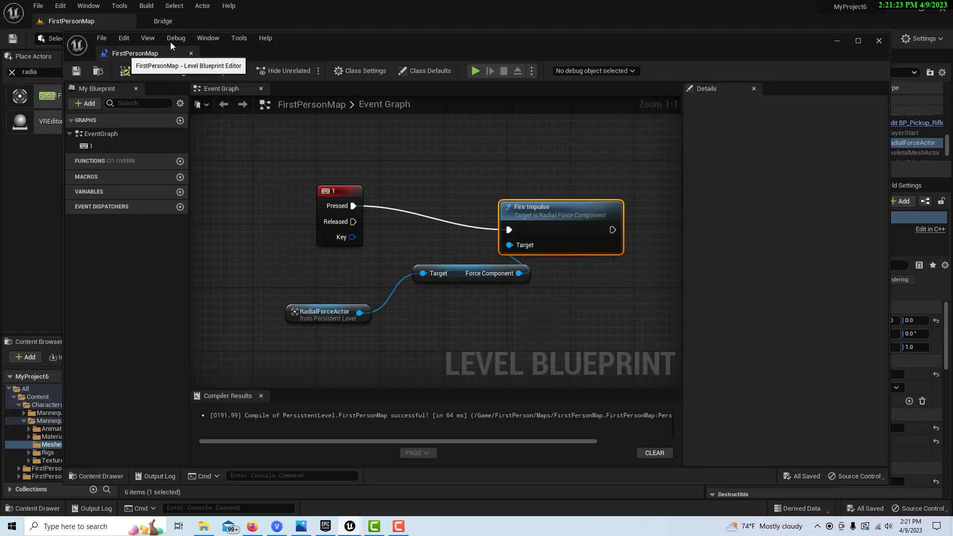
pyautogui.moveTo(149, 53); pyautogui.dragTo(225, 28)
pyautogui.click(53, 22)
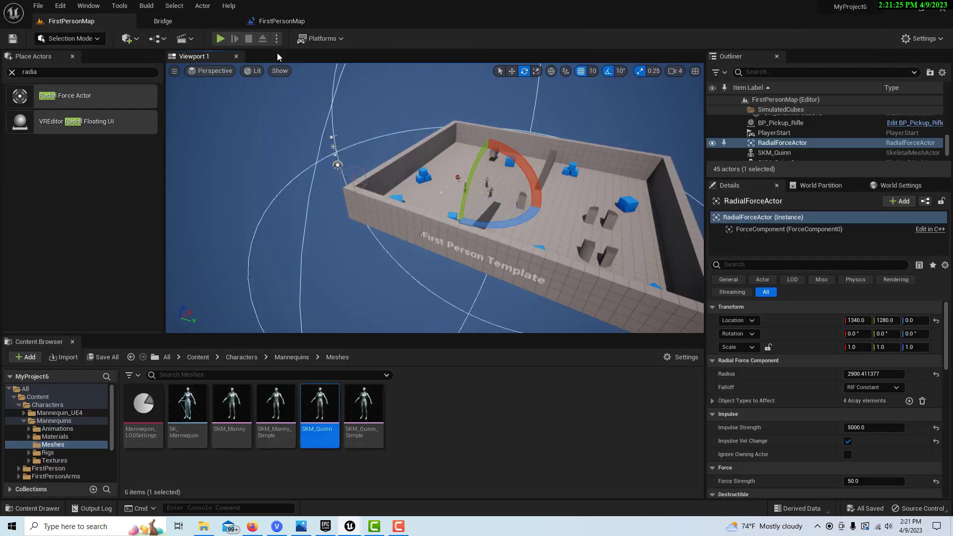
# Step: Play the level as the first-person character to test the impulse near the mannequins, and stop the session
pyautogui.click(221, 39)
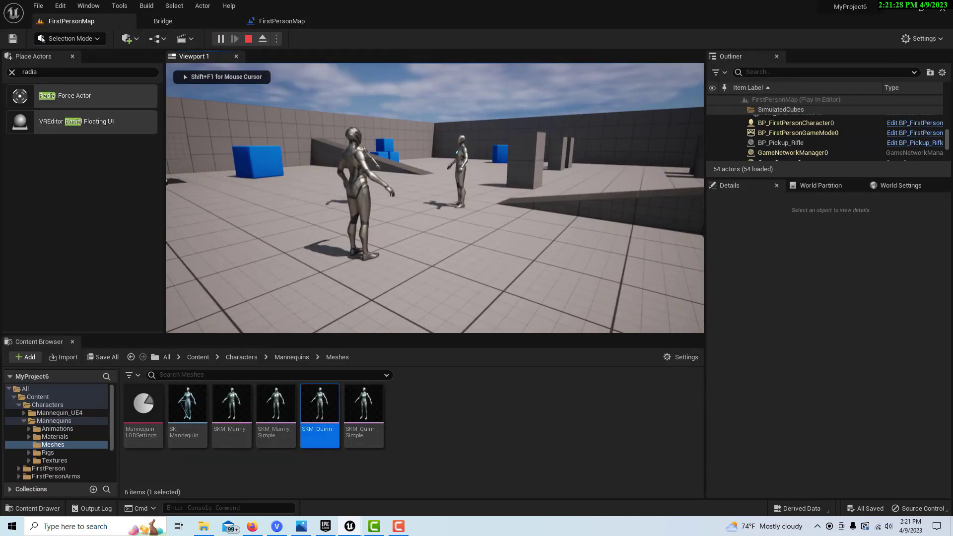
pyautogui.press('s')
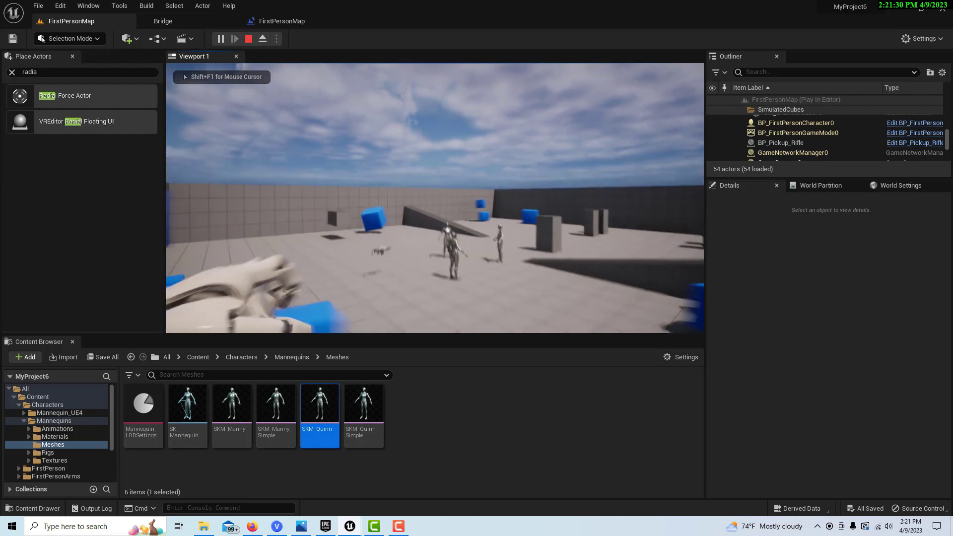
pyautogui.press('w')
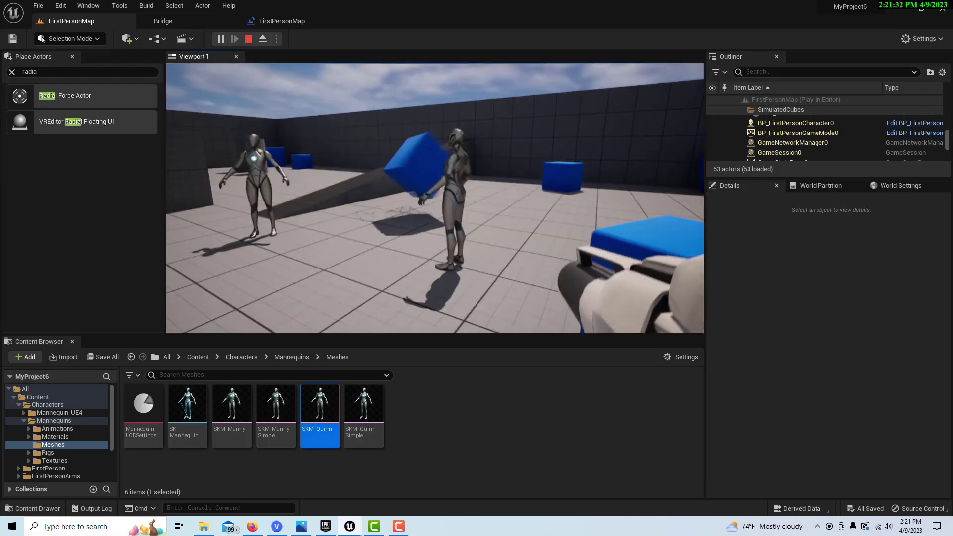
pyautogui.press('s')
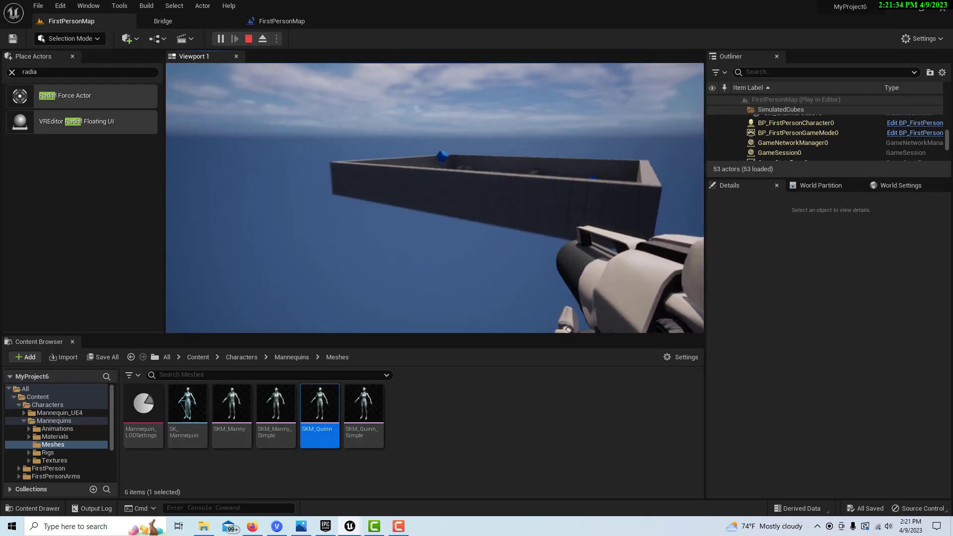
pyautogui.press('Escape')
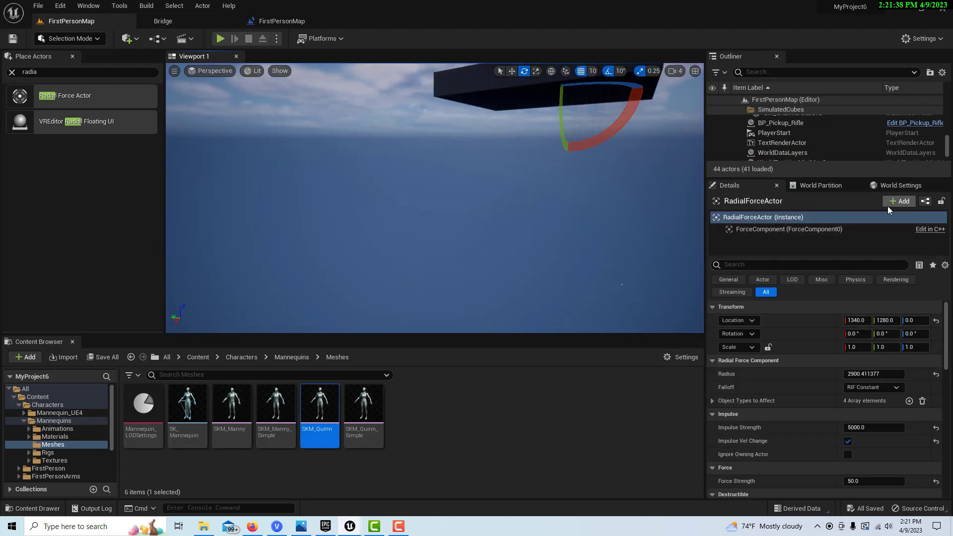
# Step: Set the level's GameMode Override to GameModeBase in the World Settings
pyautogui.click(900, 184)
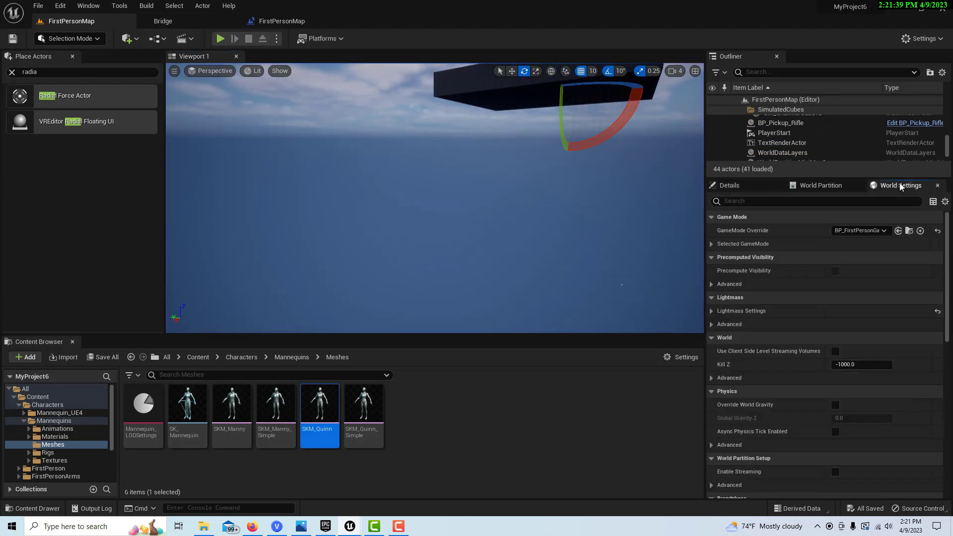
pyautogui.click(881, 232)
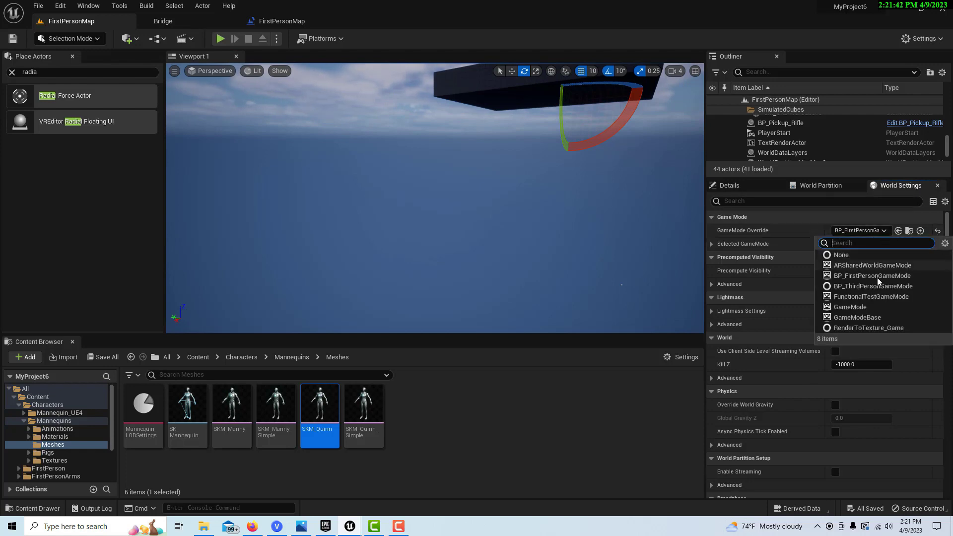
pyautogui.click(871, 317)
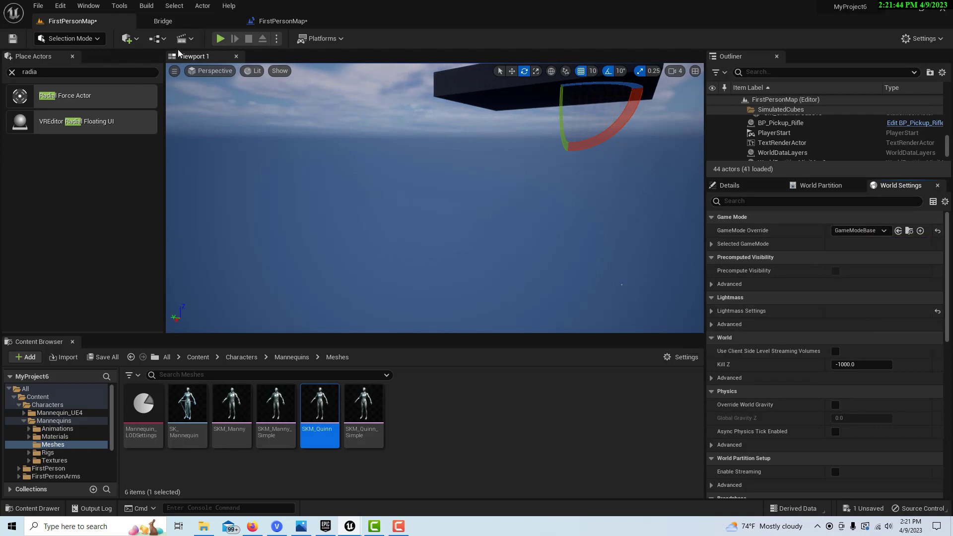
# Step: Play the level with the default flying pawn to test the radial impulse from a distance, and stop the session
pyautogui.click(221, 39)
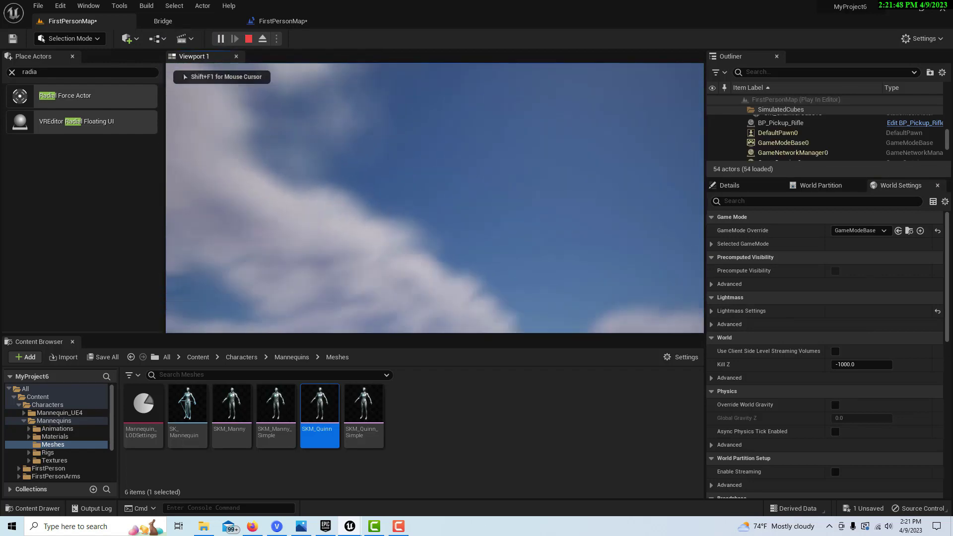
pyautogui.press('s')
pyautogui.press('s')
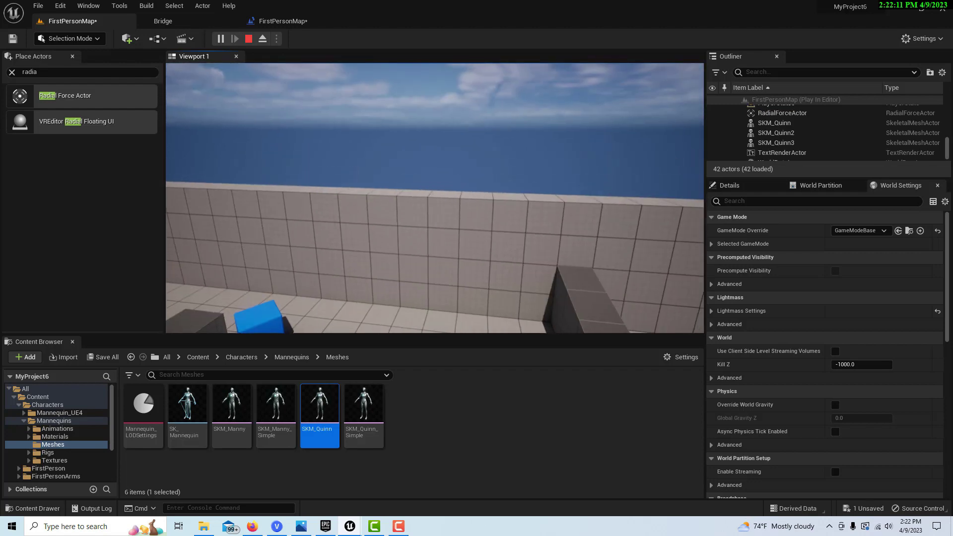
pyautogui.press('Escape')
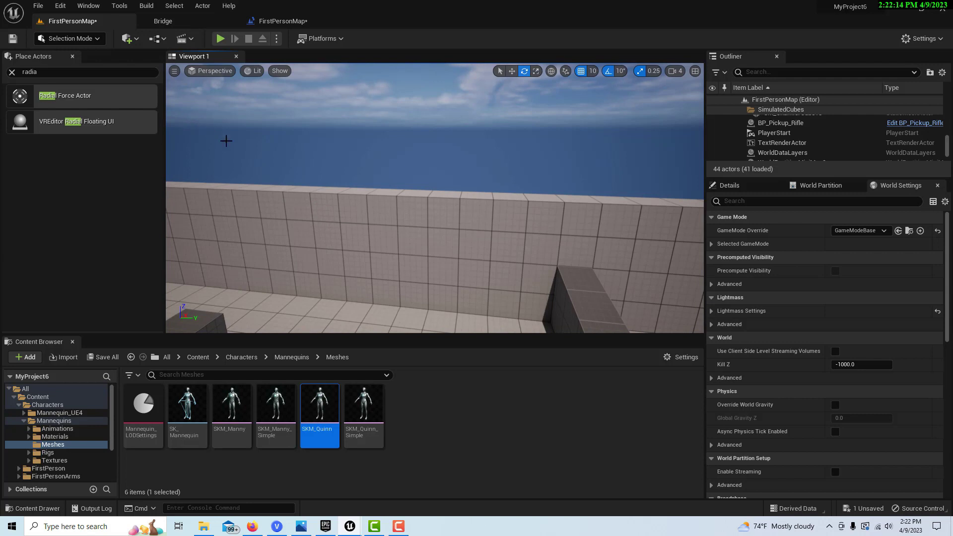
# Step: Scale the SM_Cube6 and SM_Cube2 boundary walls down in height to form low borders around the arena
pyautogui.click(473, 259)
pyautogui.scroll(-10, 474, 245)
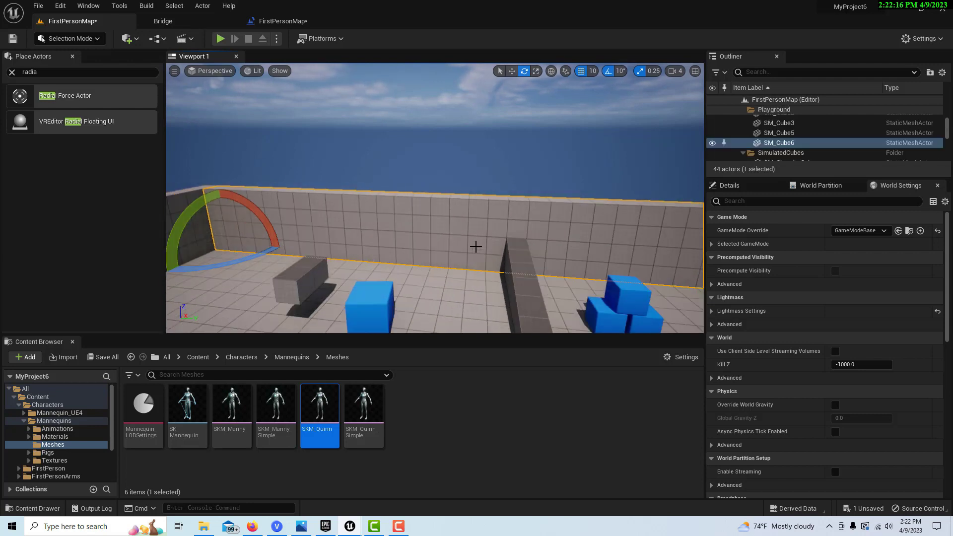
pyautogui.press('r')
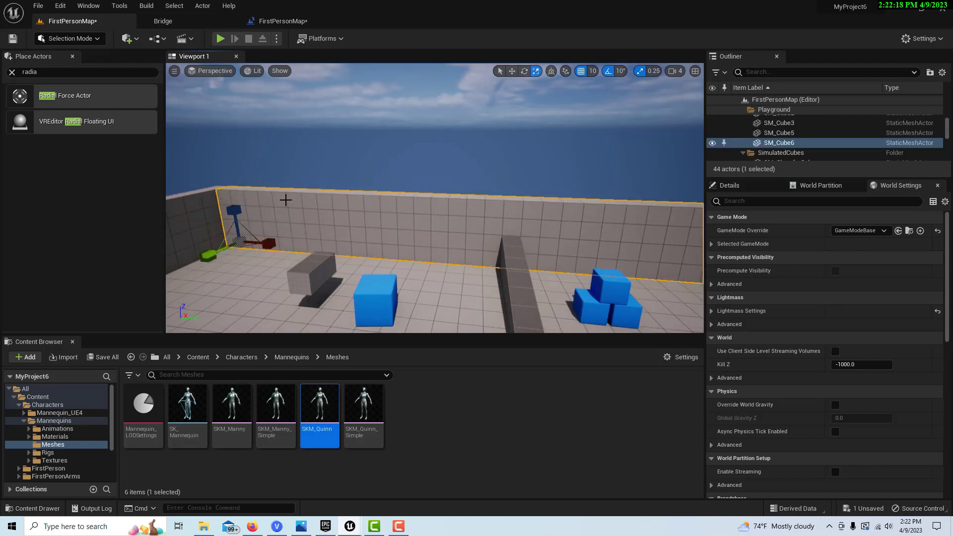
pyautogui.moveTo(234, 210); pyautogui.dragTo(234, 258)
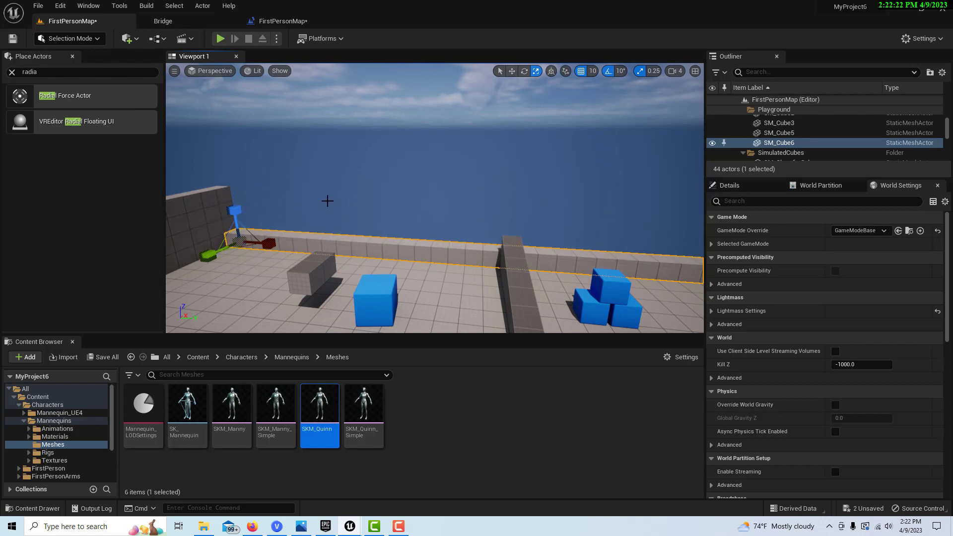
pyautogui.moveTo(327, 201); pyautogui.dragTo(166, 199, button='right')
pyautogui.click(355, 202)
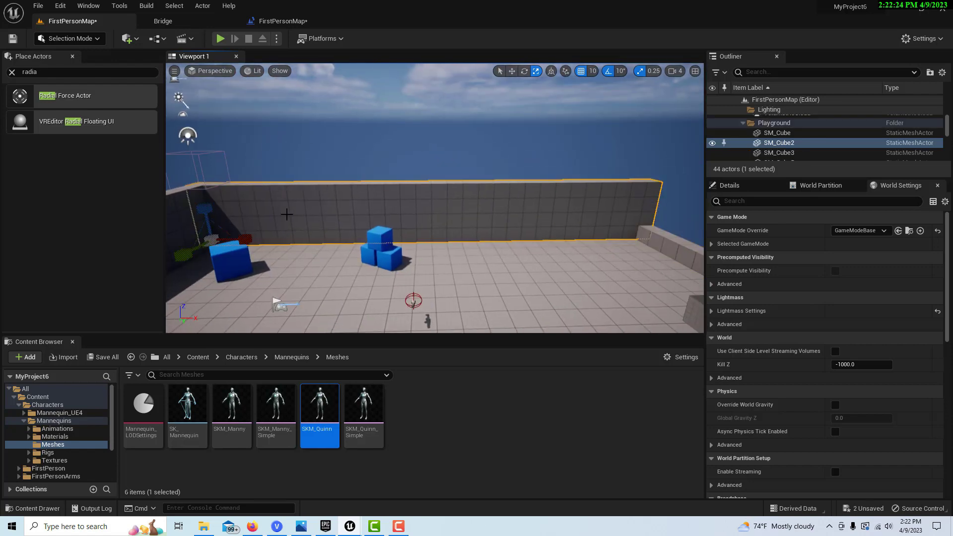
pyautogui.moveTo(210, 209); pyautogui.dragTo(210, 255)
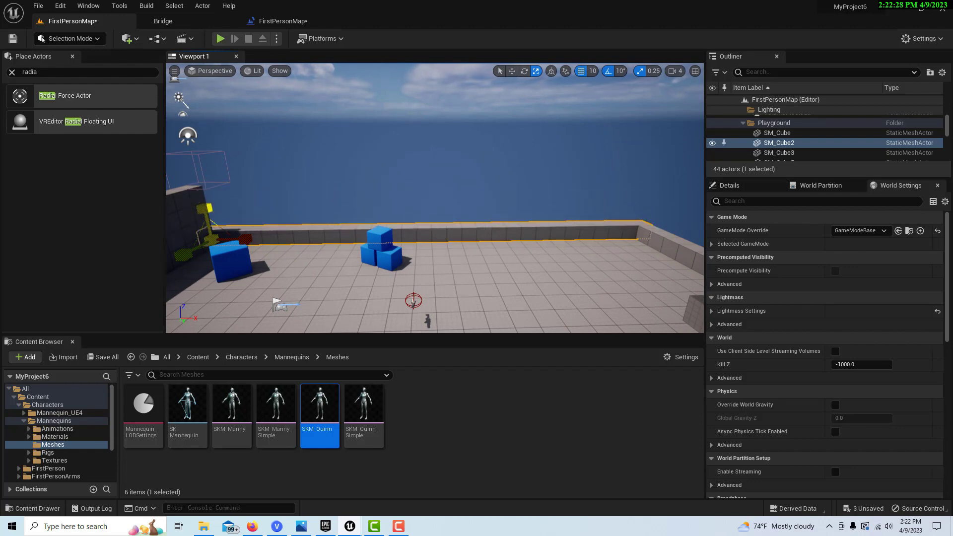
# Step: Shrink the SM_Cube5 boundary wall vertically to about the height of the lowered walls
pyautogui.moveTo(318, 285); pyautogui.dragTo(193, 268, button='right')
pyautogui.click(404, 253)
pyautogui.scroll(-3, 403, 253)
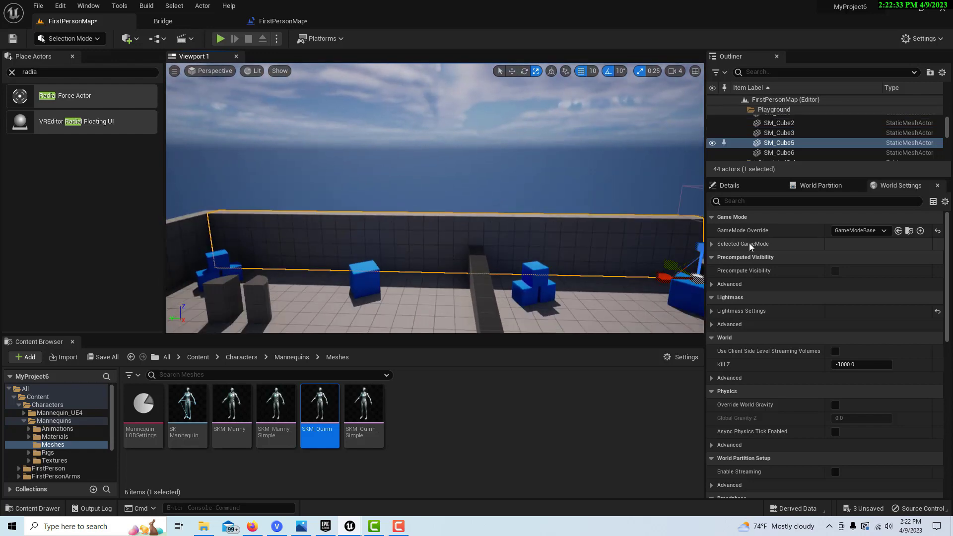
pyautogui.scroll(-2, 668, 253)
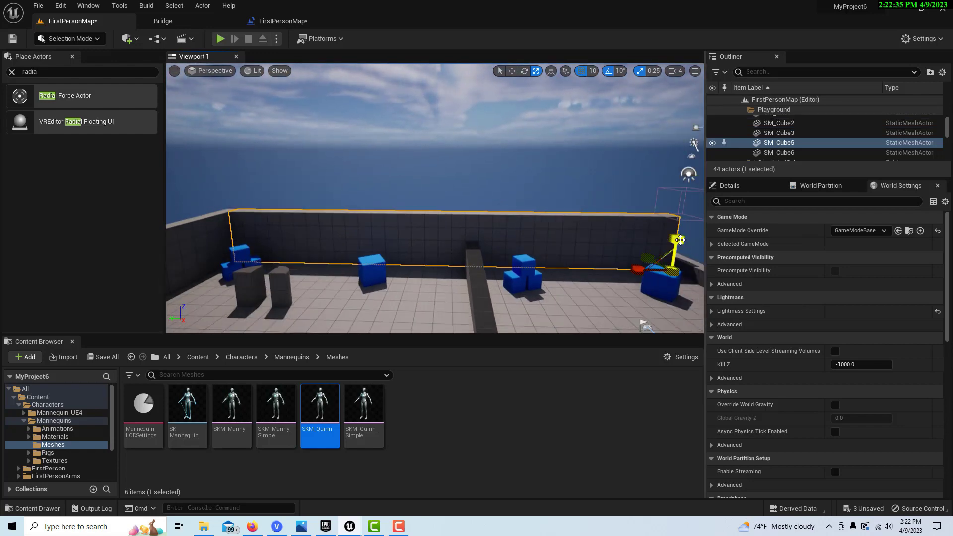
pyautogui.moveTo(680, 240); pyautogui.dragTo(602, 232)
# Step: Reduce the height of the remaining tall boundary wall, SM_Cube3, to match the other low walls
pyautogui.moveTo(471, 223); pyautogui.dragTo(290, 249, button='right')
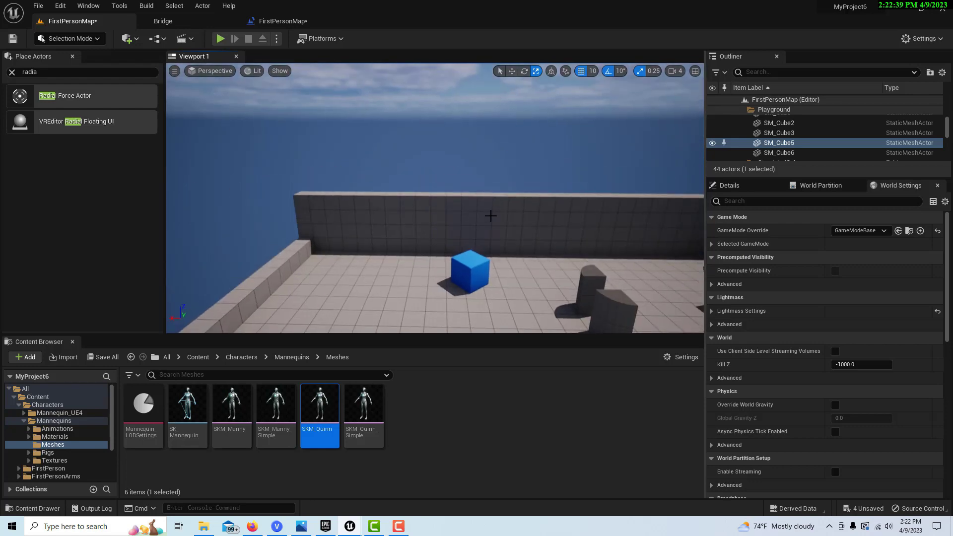
pyautogui.click(491, 216)
pyautogui.scroll(-3, 591, 217)
pyautogui.moveTo(590, 215); pyautogui.dragTo(665, 215, button='right')
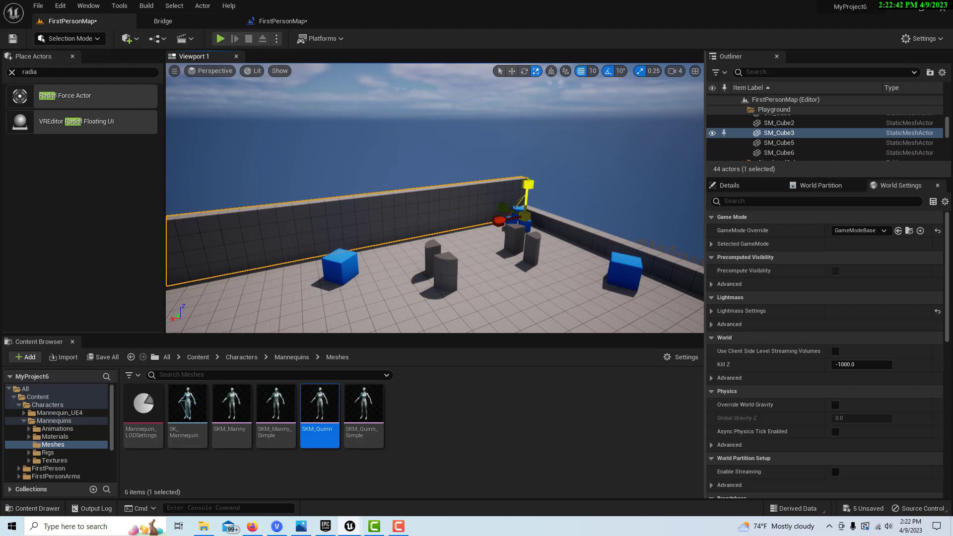
pyautogui.moveTo(527, 185); pyautogui.dragTo(527, 210)
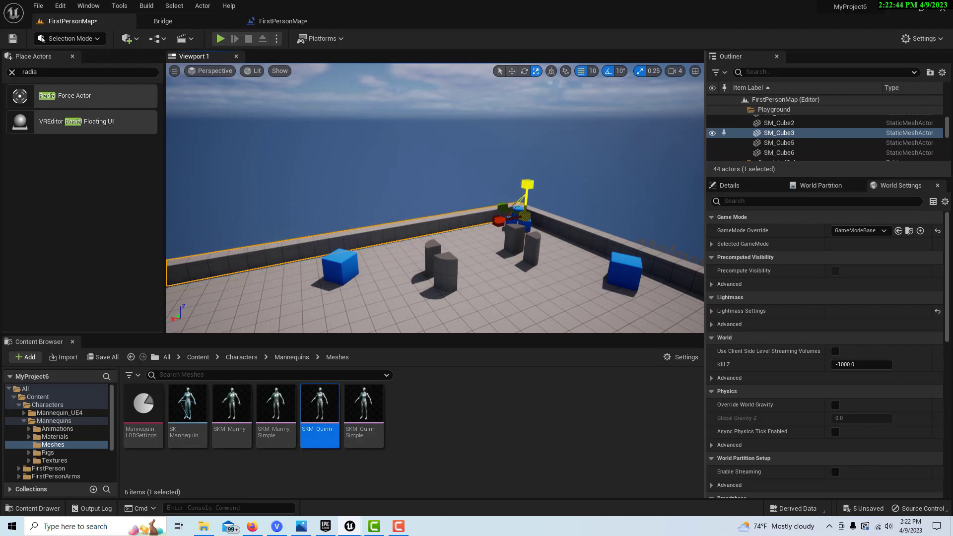
# Step: Find the streaming options in the World Settings and toggle Enable Streaming on and back off, accepting both confirmations
pyautogui.moveTo(561, 257)
pyautogui.mouseDown(button='right')
pyautogui.moveTo(561, 238)
pyautogui.moveTo(536, 308)
pyautogui.moveTo(563, 263)
pyautogui.mouseUp(button='right')
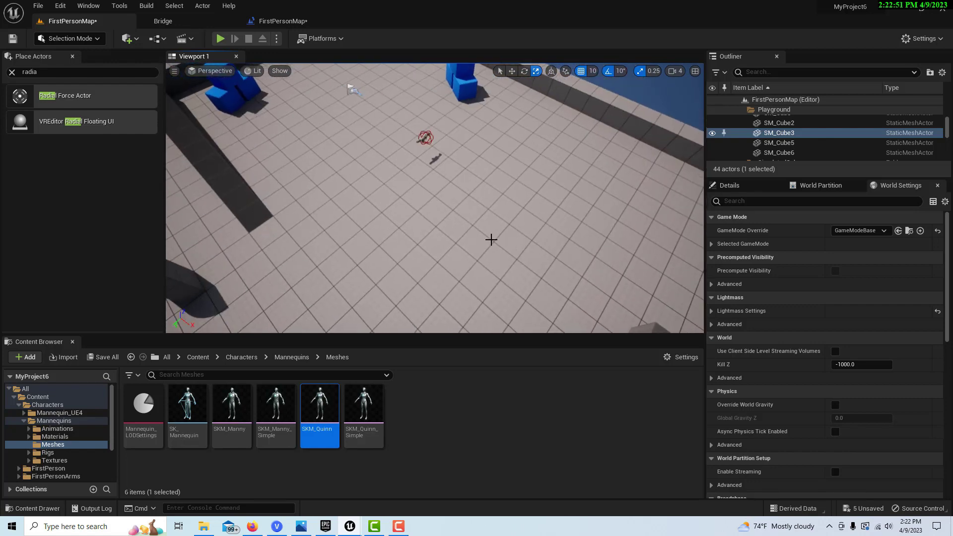
pyautogui.moveTo(563, 263); pyautogui.dragTo(481, 206, button='right')
pyautogui.press('w')
pyautogui.press('s')
pyautogui.press('Escape')
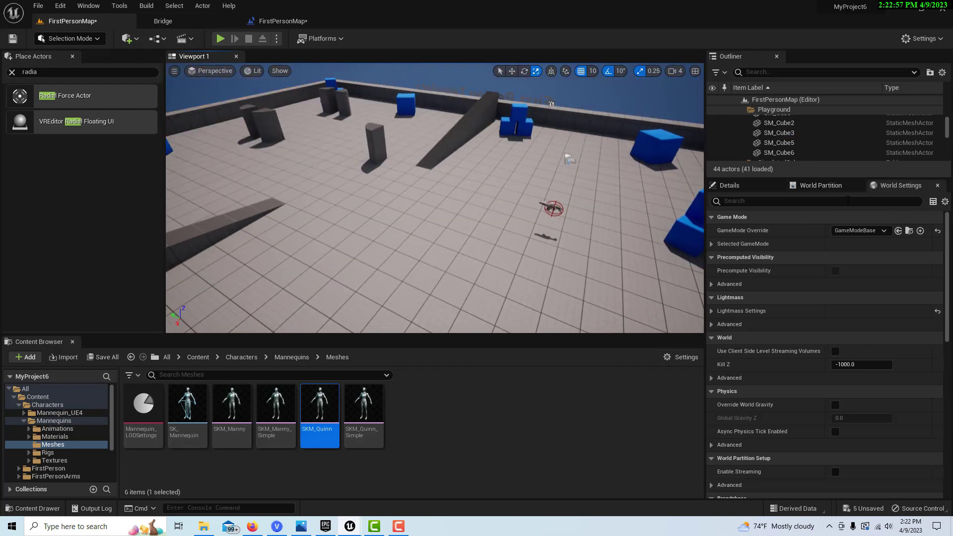
pyautogui.write('s')
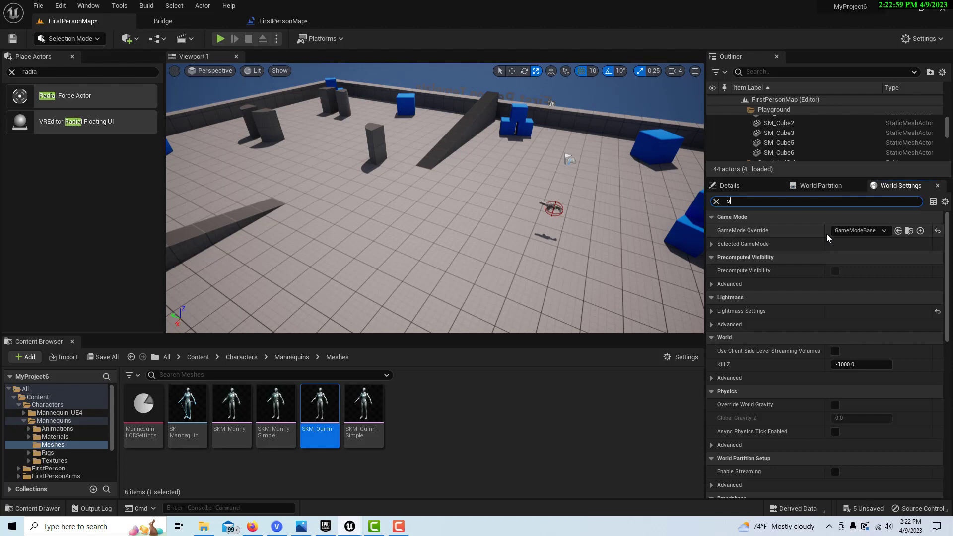
pyautogui.write('treaming')
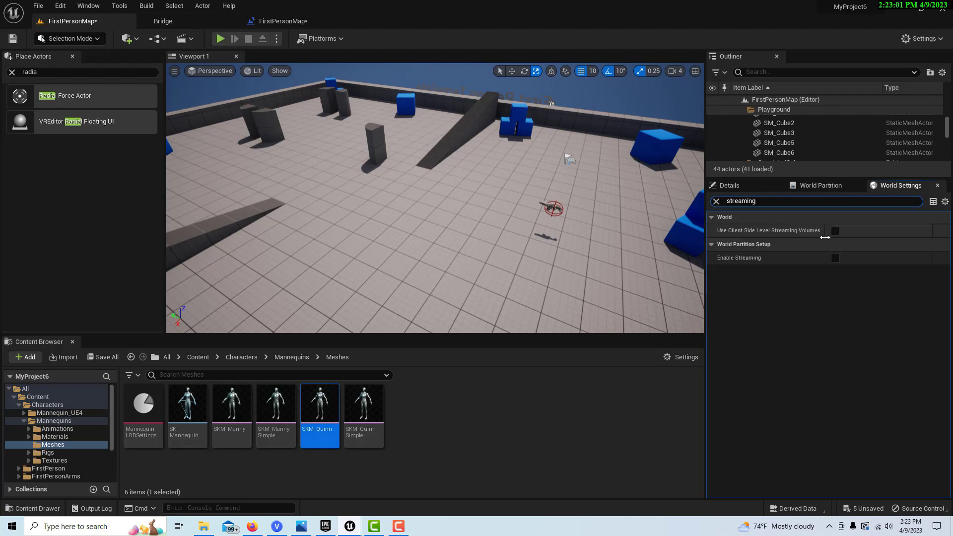
pyautogui.click(840, 258)
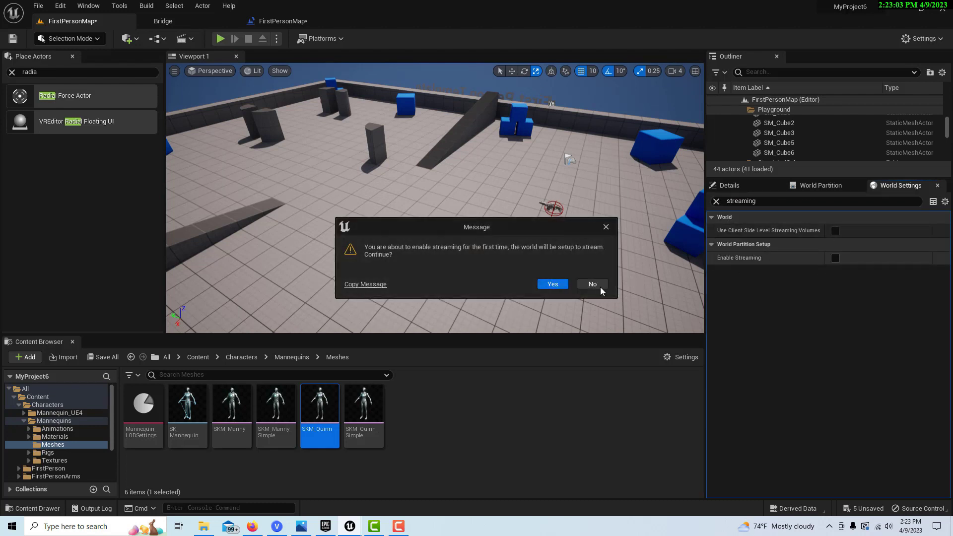
pyautogui.click(548, 287)
pyautogui.click(560, 287)
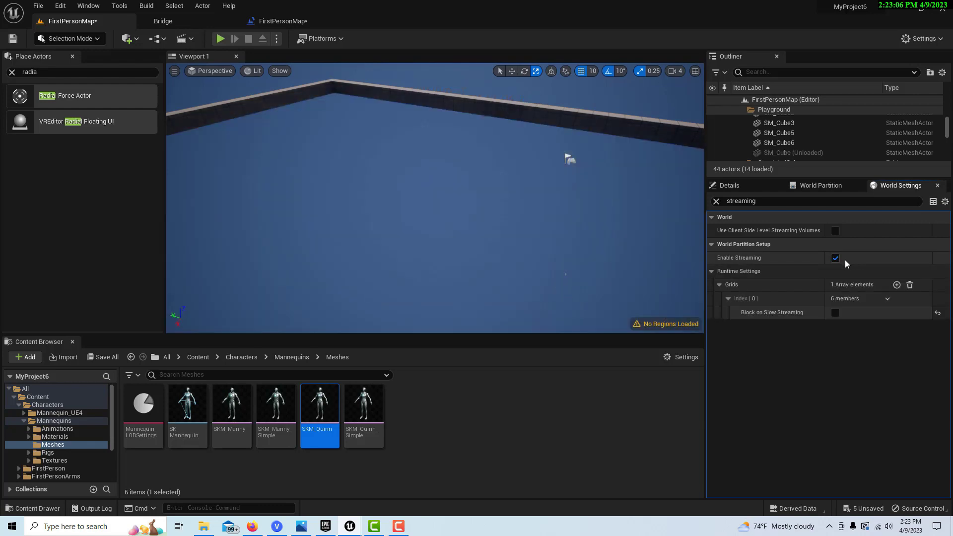
pyautogui.click(837, 258)
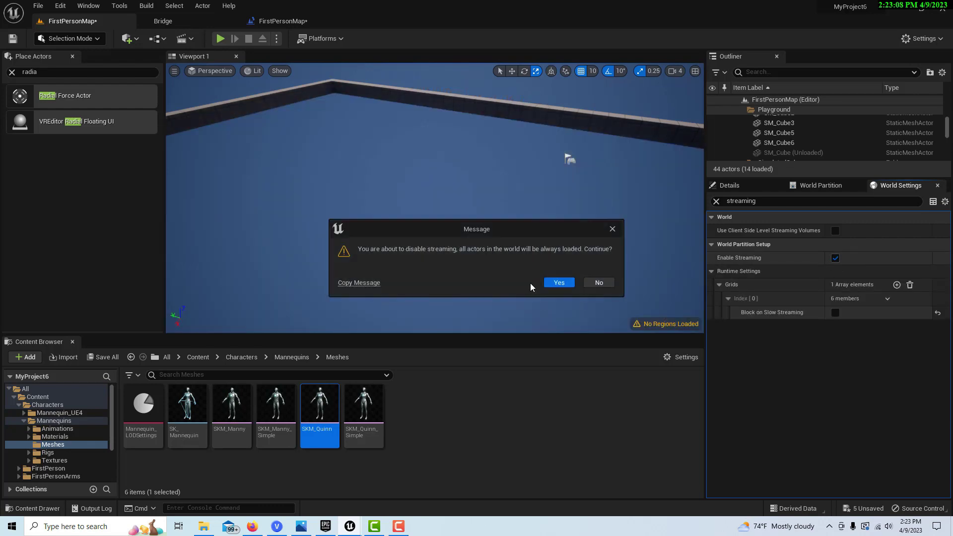
pyautogui.click(559, 283)
# Step: Locate the Quinn mannequins in the level and select SKM_Quinn
pyautogui.moveTo(517, 260); pyautogui.dragTo(453, 247, button='right')
pyautogui.press('s')
pyautogui.click(450, 231)
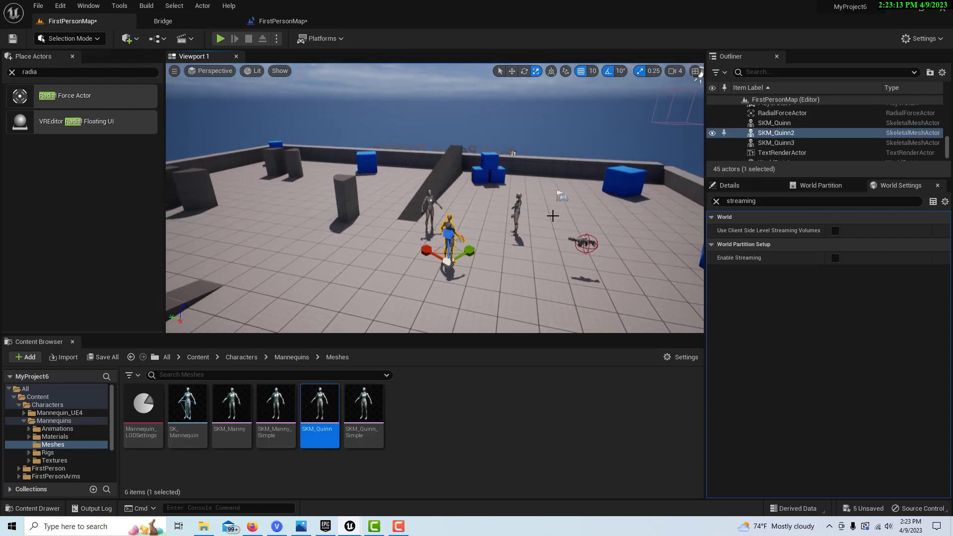
pyautogui.click(519, 208)
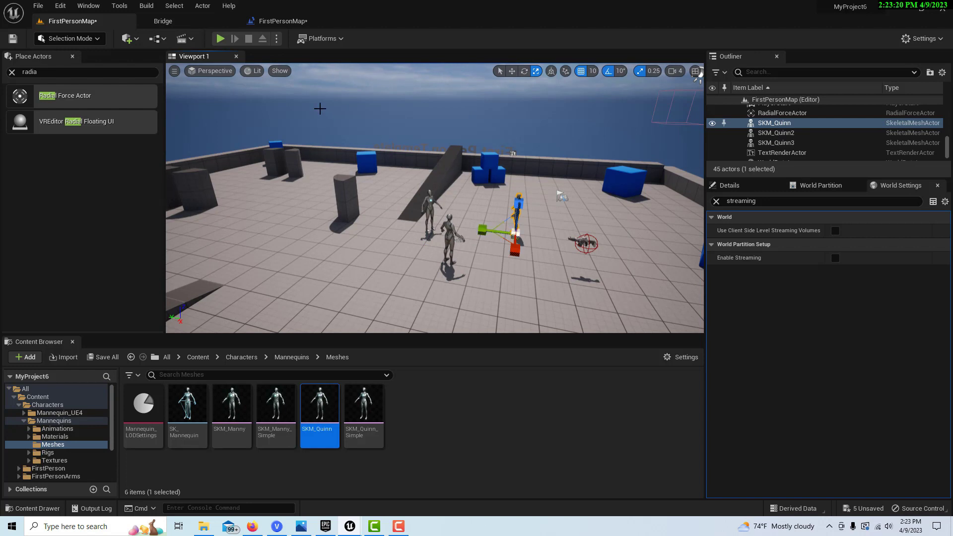
# Step: Open the Level Blueprint and add a Do Once node connected to the output of Fire Impulse
pyautogui.click(155, 40)
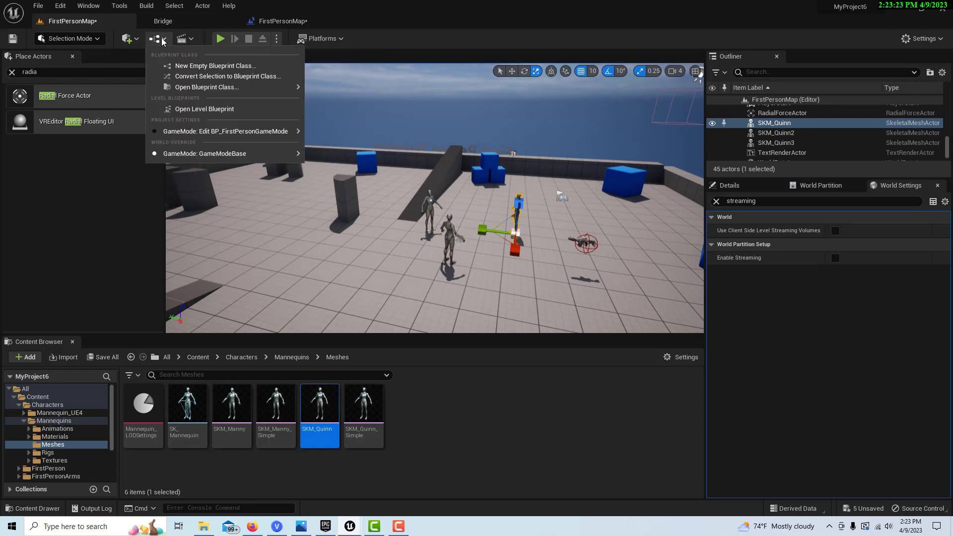
pyautogui.click(193, 108)
pyautogui.moveTo(561, 345); pyautogui.dragTo(447, 354, button='right')
pyautogui.moveTo(450, 205); pyautogui.dragTo(527, 207)
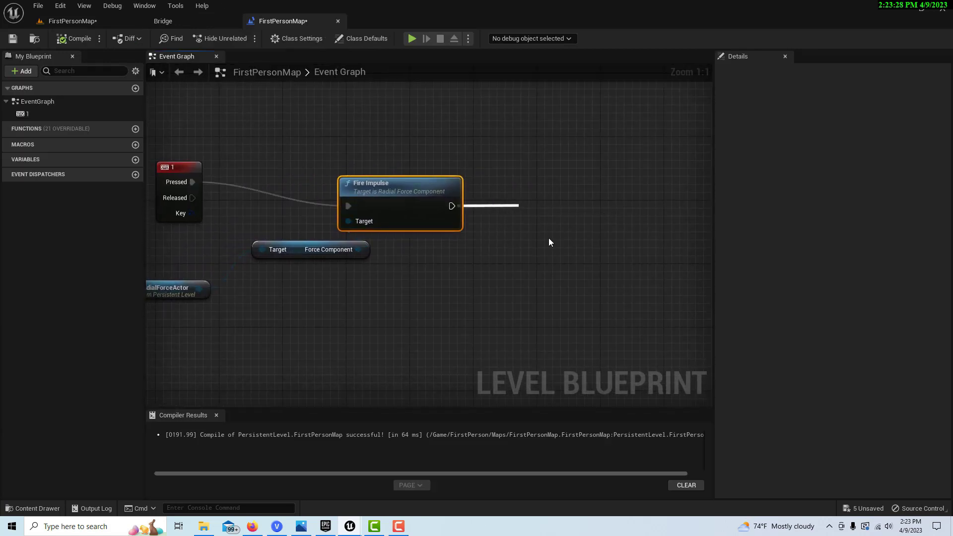
pyautogui.write('do onc')
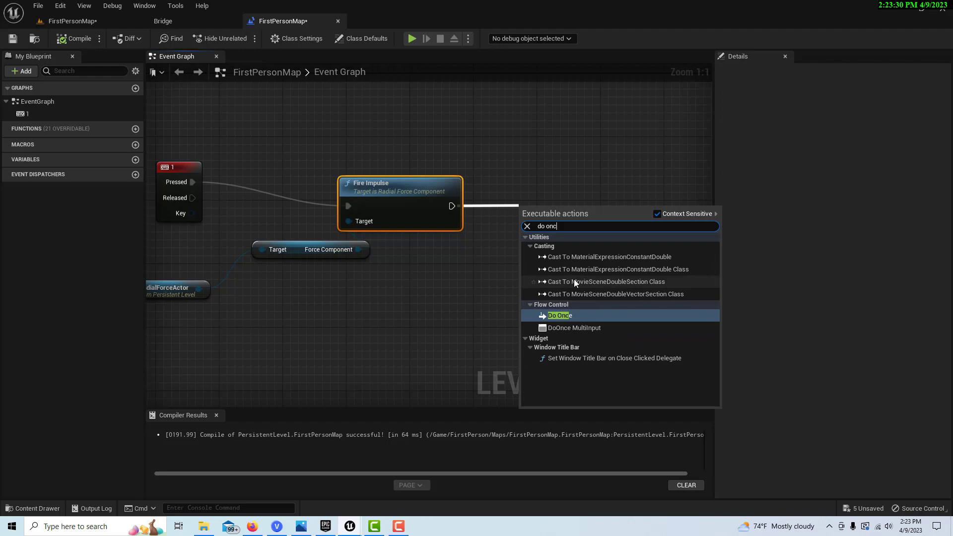
pyautogui.write('e')
pyautogui.press('Return')
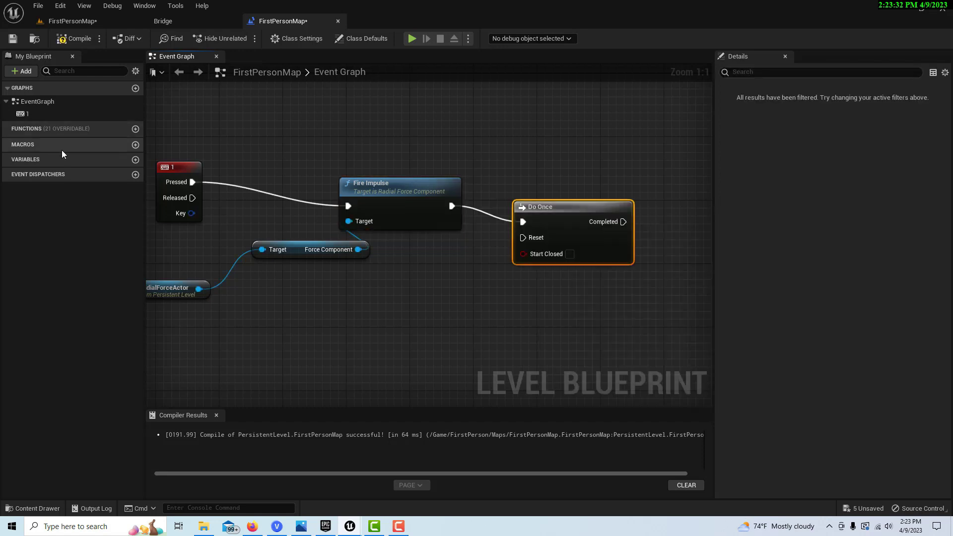
pyautogui.moveTo(544, 320); pyautogui.dragTo(419, 314, button='right')
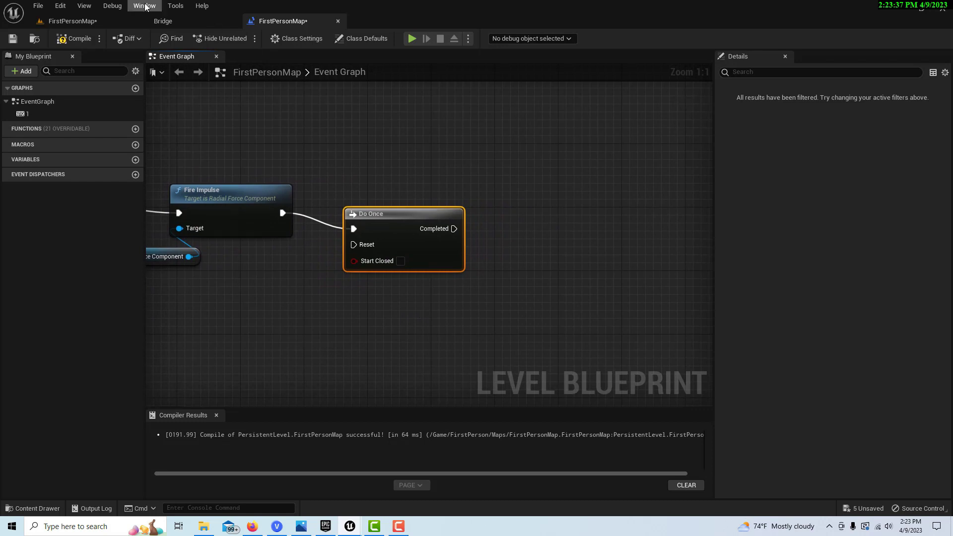
pyautogui.click(92, 21)
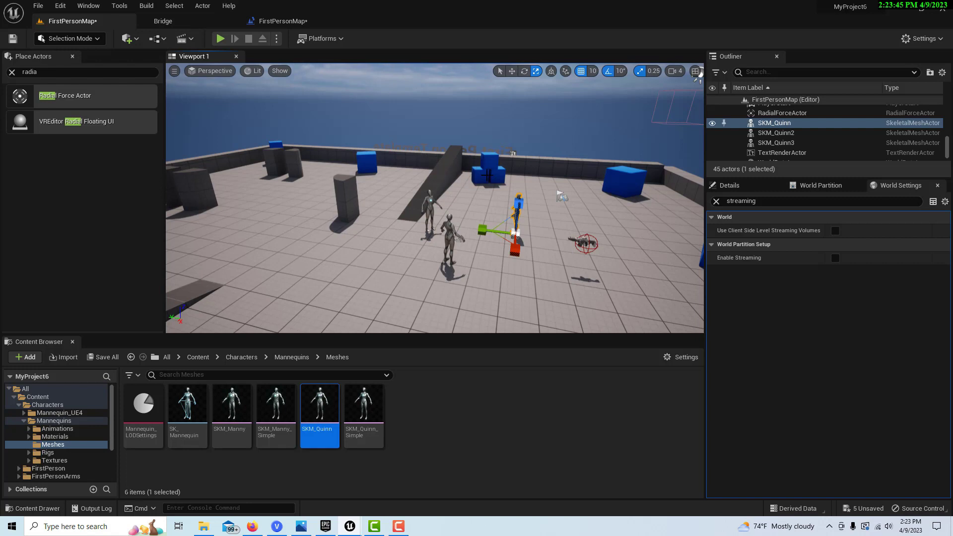
pyautogui.click(157, 39)
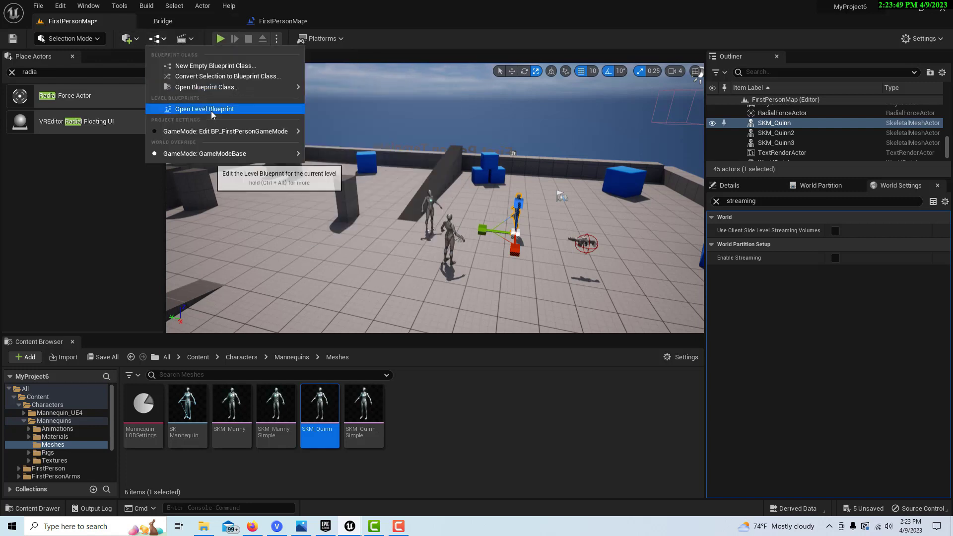
pyautogui.click(212, 110)
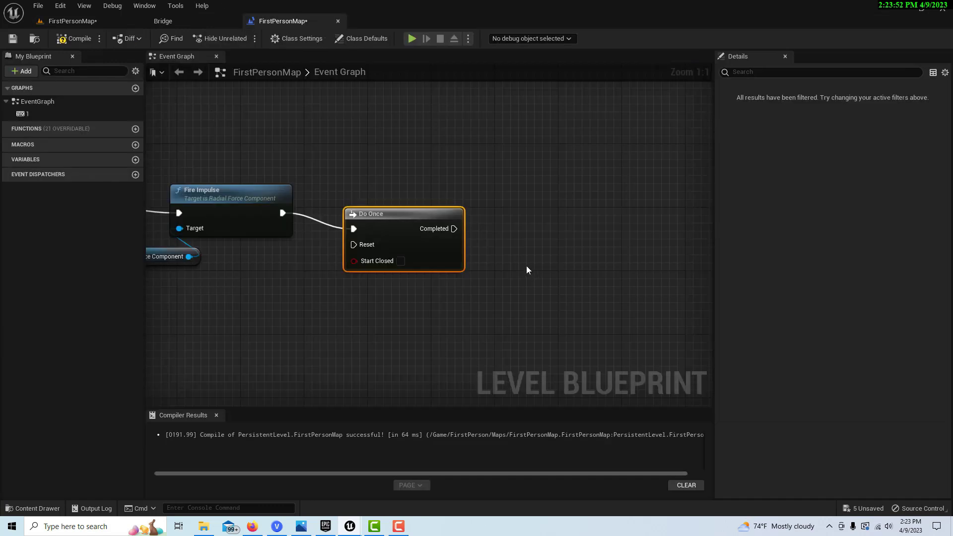
pyautogui.moveTo(454, 229); pyautogui.dragTo(510, 246)
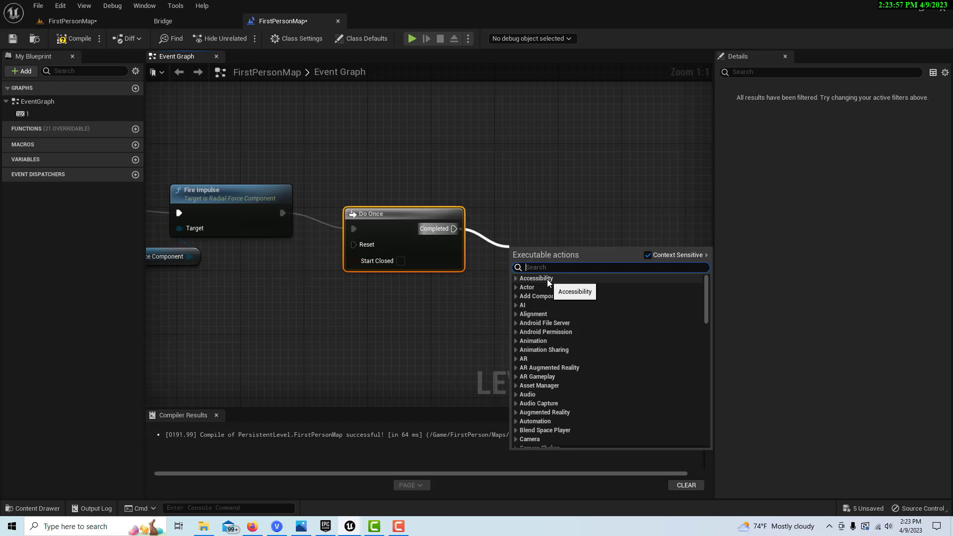
# Step: Create a reference to SKM_Quinn in the graph and add a Set Simulate Physics (SkeletalMeshComponent) node from it
pyautogui.rightClick(558, 207)
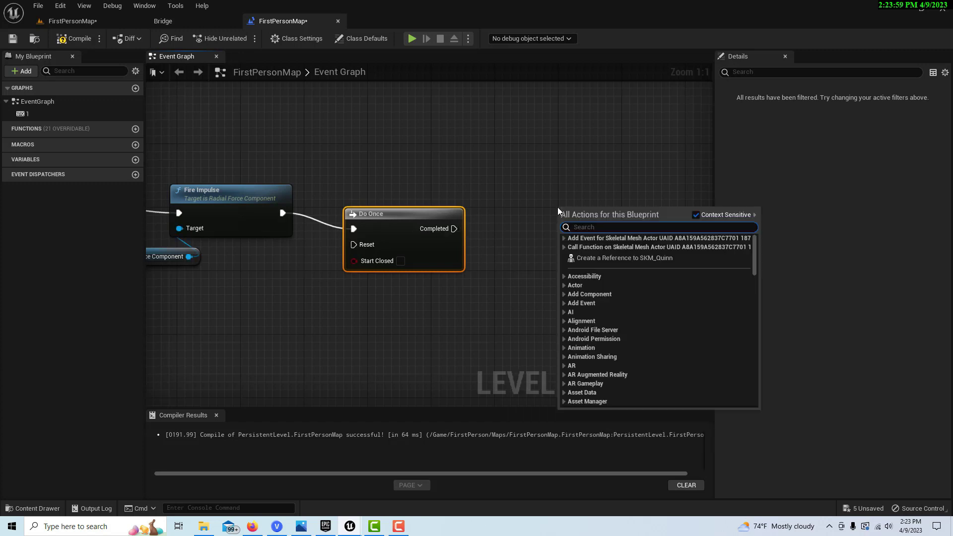
pyautogui.click(598, 258)
pyautogui.moveTo(630, 209); pyautogui.dragTo(527, 223)
pyautogui.write('st')
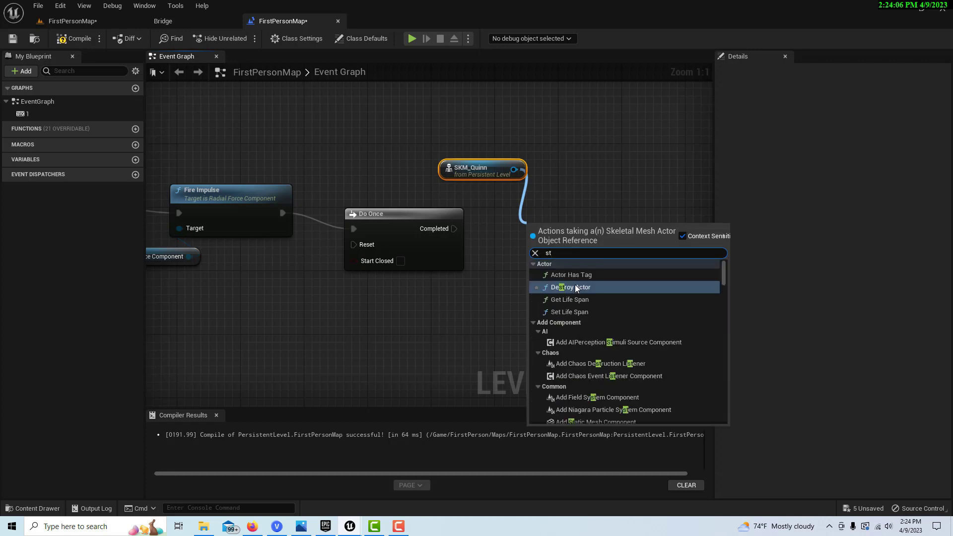
pyautogui.press('BackSpace')
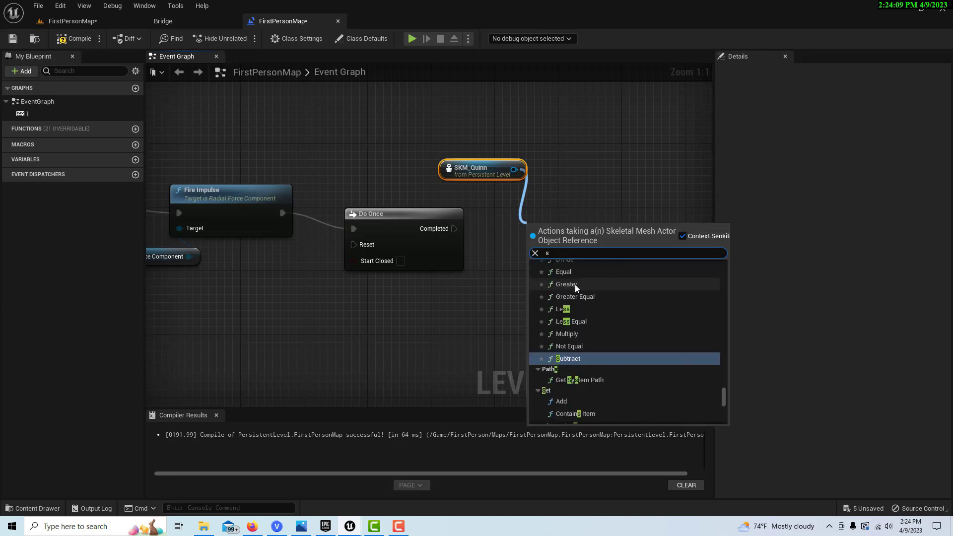
pyautogui.write('imulate')
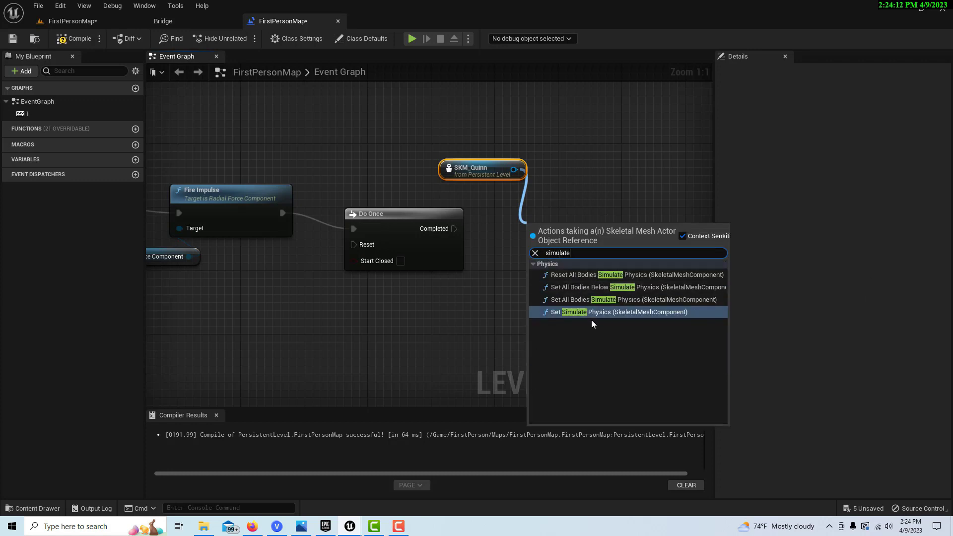
pyautogui.click(611, 313)
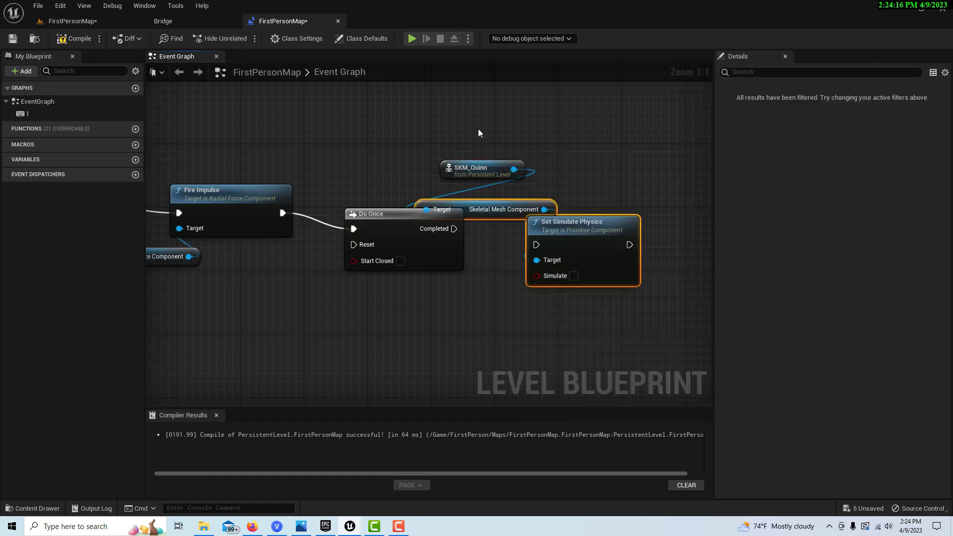
# Step: Move the SKM_Quinn reference and Skeletal Mesh Component nodes higher to clear space around Do Once and Set Simulate Physics
pyautogui.click(469, 170)
pyautogui.moveTo(469, 170); pyautogui.dragTo(413, 130)
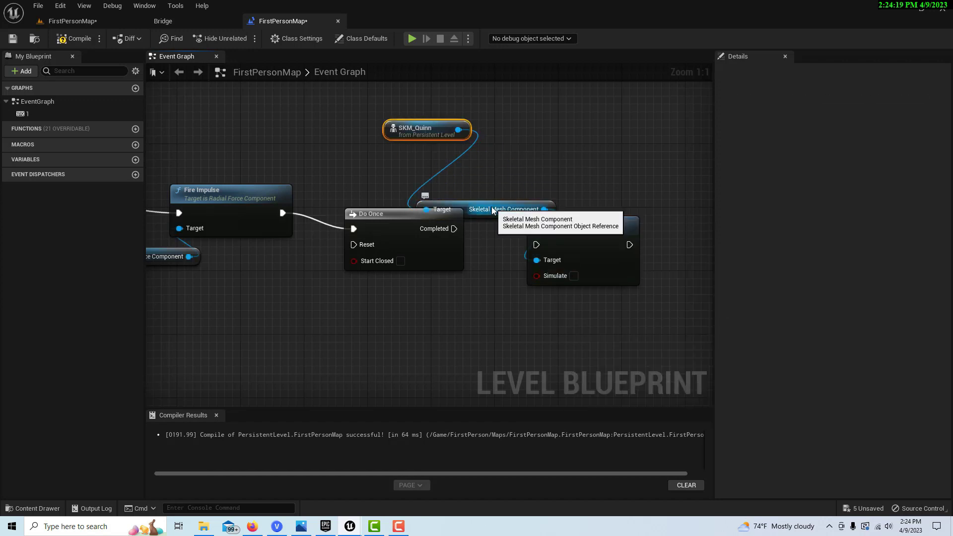
pyautogui.moveTo(493, 210); pyautogui.dragTo(497, 170)
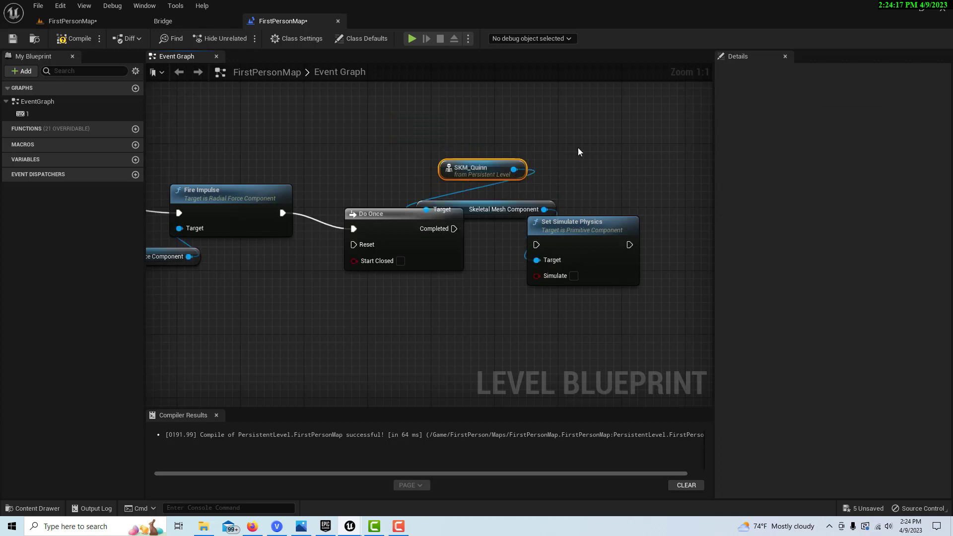
# Step: Spread out the SKM_Quinn and Skeletal Mesh Component nodes, connect Do Once's Completed output to Set Simulate Physics, and enable Simulate
pyautogui.moveTo(453, 164); pyautogui.dragTo(395, 124)
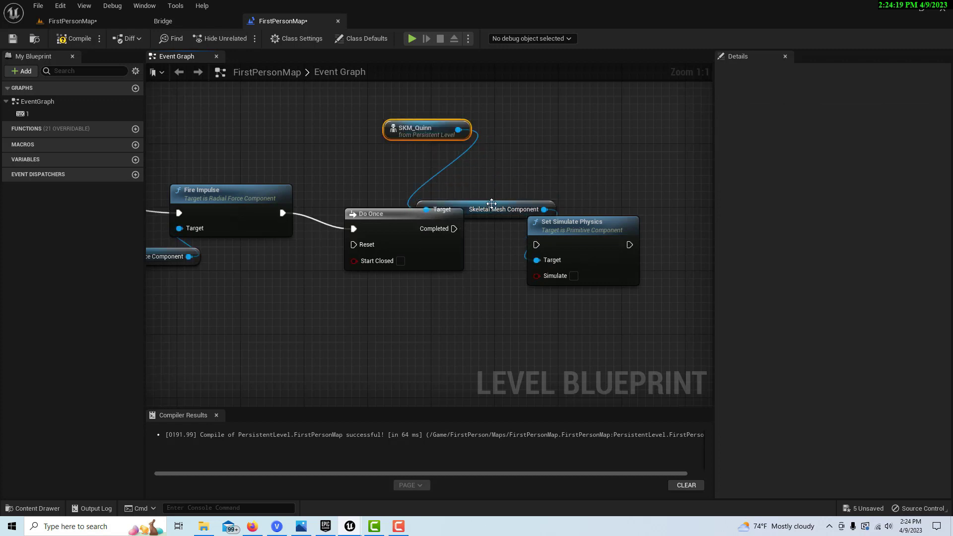
pyautogui.moveTo(493, 211); pyautogui.dragTo(500, 170)
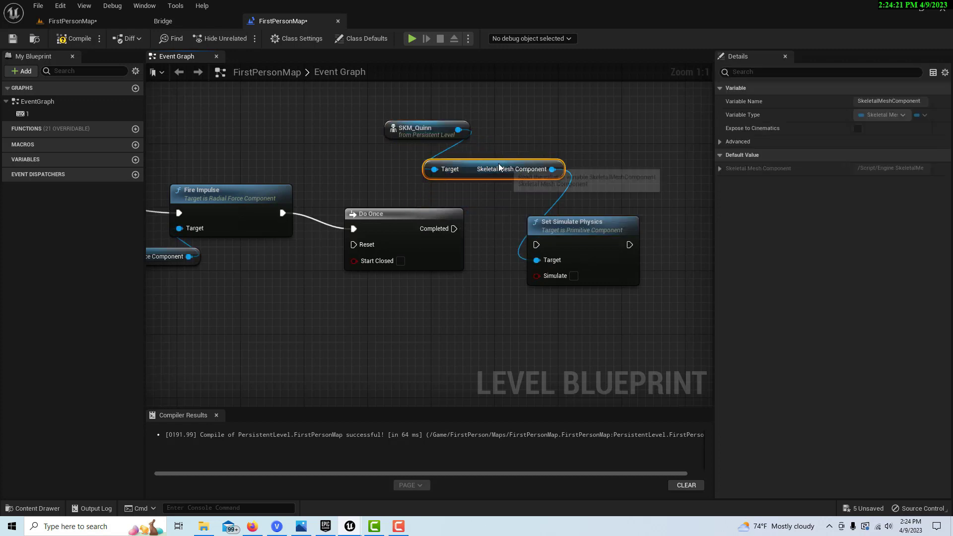
pyautogui.moveTo(454, 229); pyautogui.dragTo(538, 245)
pyautogui.click(574, 276)
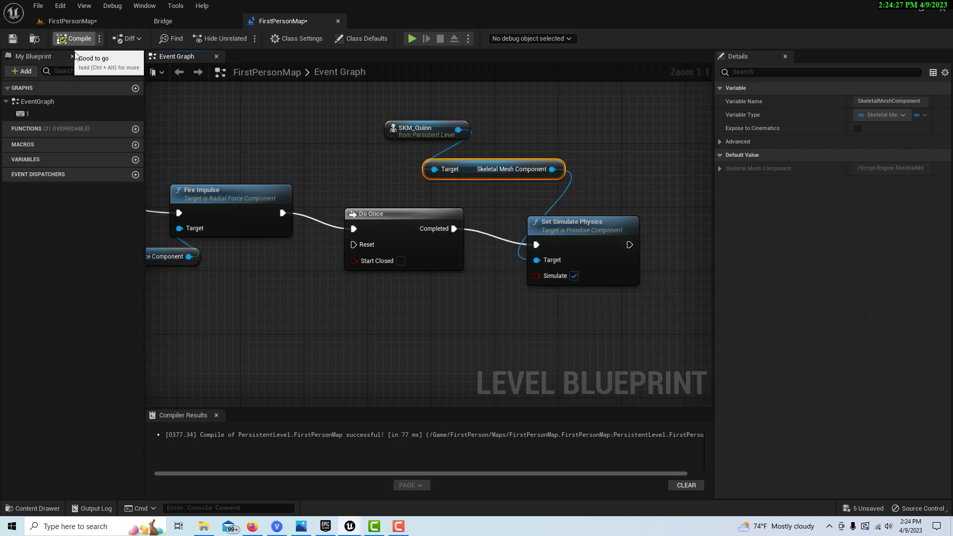
# Step: Play the level to test the radial impulse on the Quinn mannequins from above, and stop the session
pyautogui.click(73, 20)
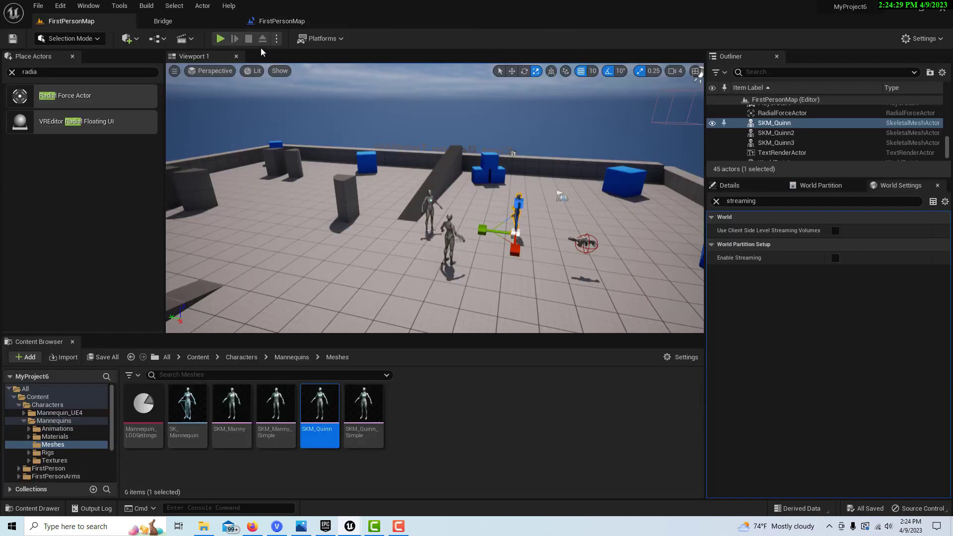
pyautogui.click(221, 38)
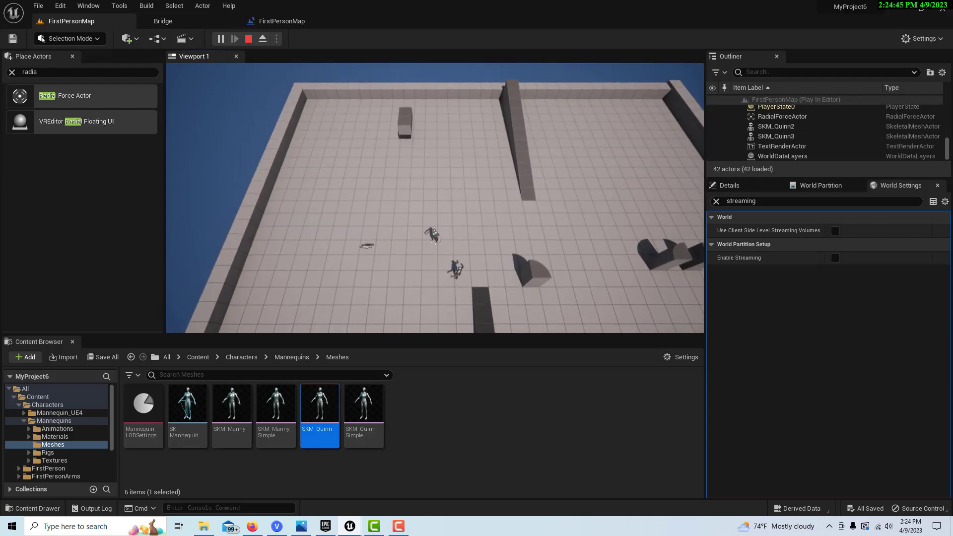
pyautogui.press('Escape')
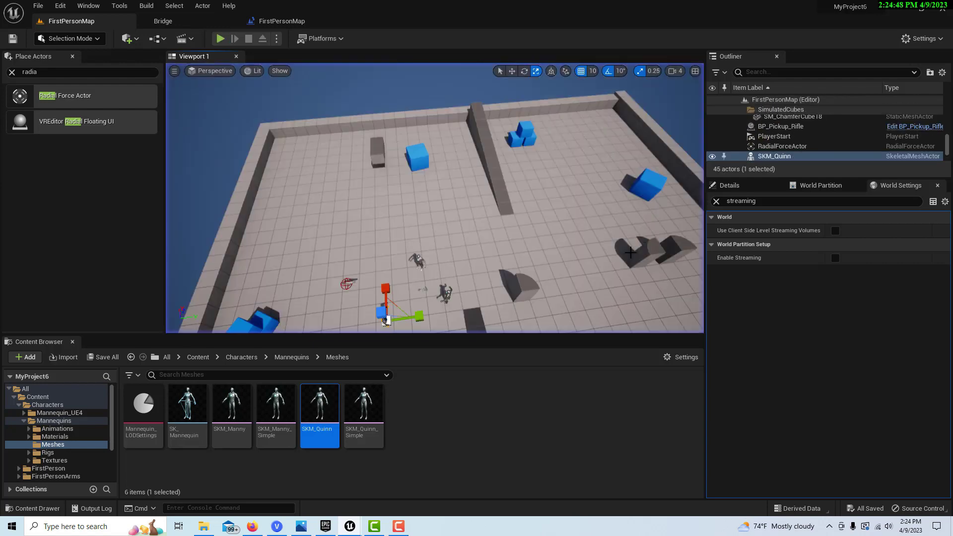
# Step: Select the SKM_Quinn3 mannequin in the level and create a reference to it in the Level Blueprint
pyautogui.click(528, 299)
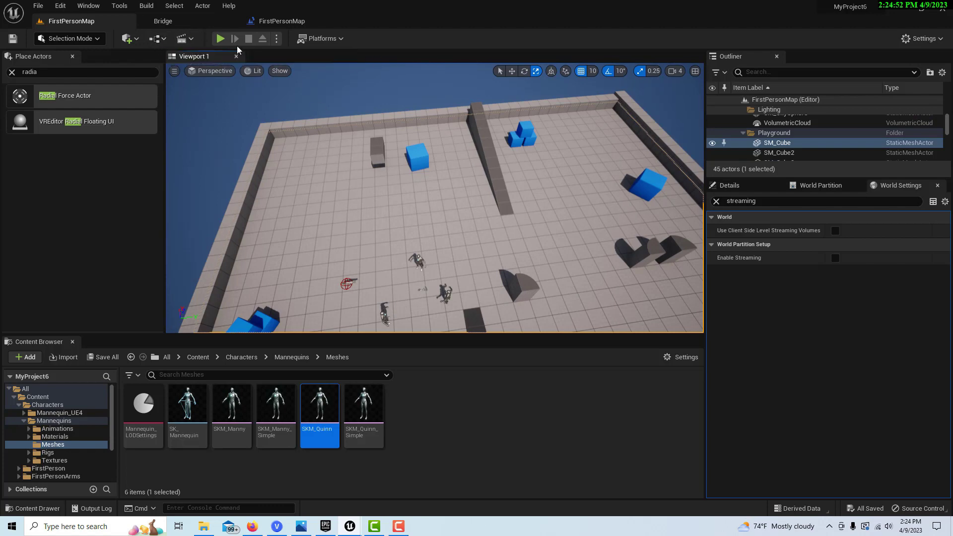
pyautogui.moveTo(434, 268)
pyautogui.mouseDown(button='right')
pyautogui.moveTo(355, 191)
pyautogui.moveTo(429, 272)
pyautogui.mouseUp(button='right')
pyautogui.click(429, 267)
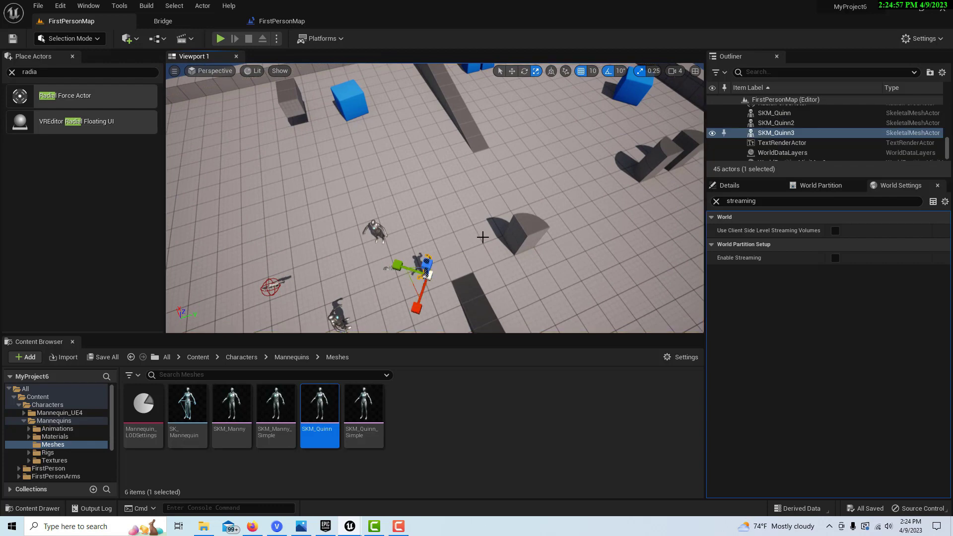
pyautogui.click(163, 39)
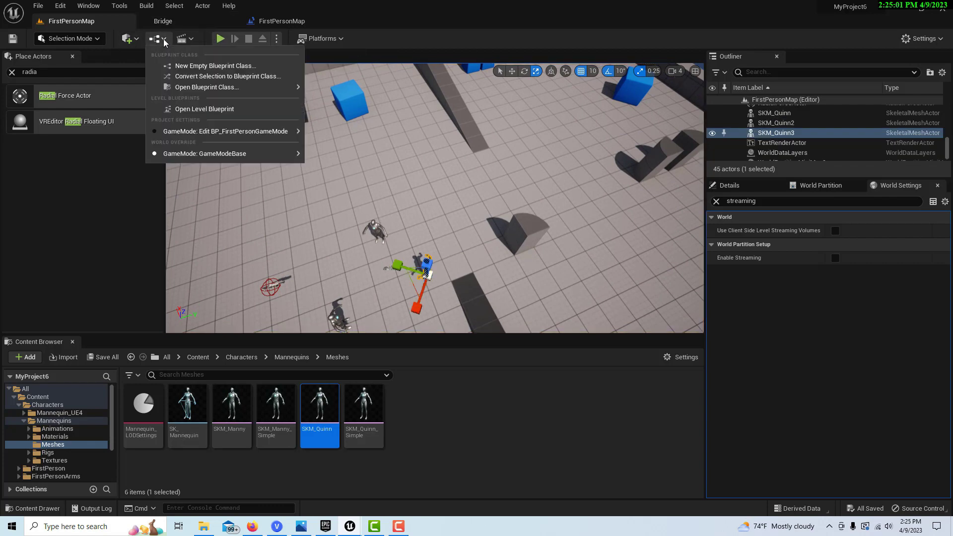
pyautogui.click(211, 108)
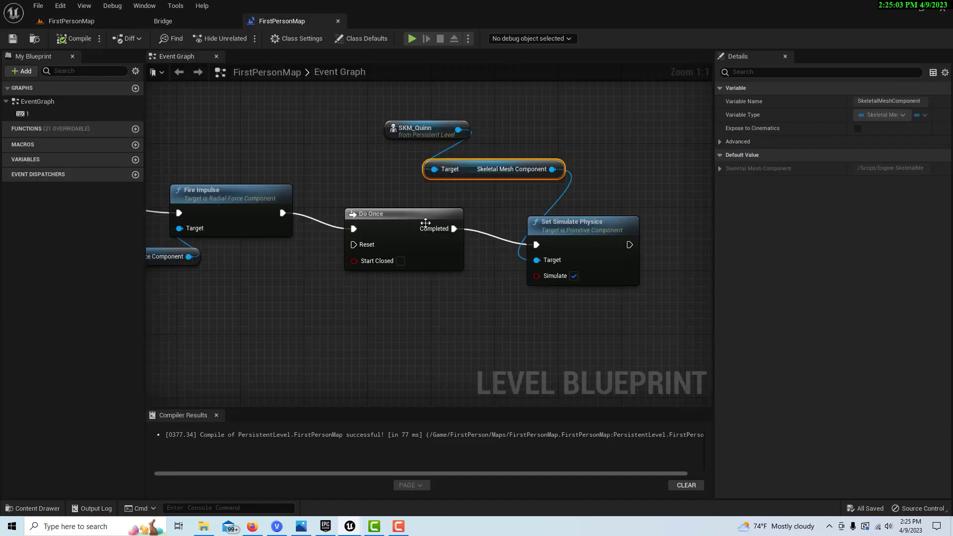
pyautogui.rightClick(428, 323)
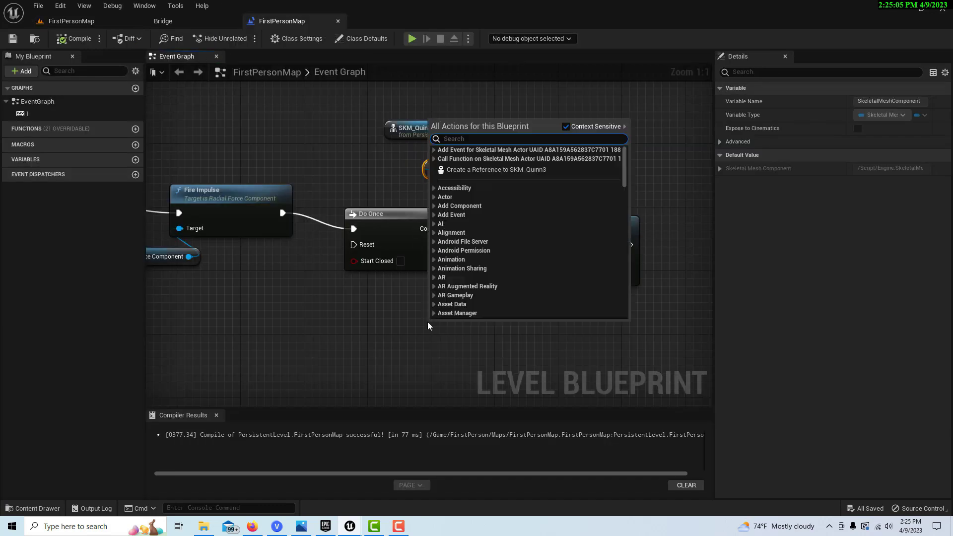
pyautogui.click(494, 169)
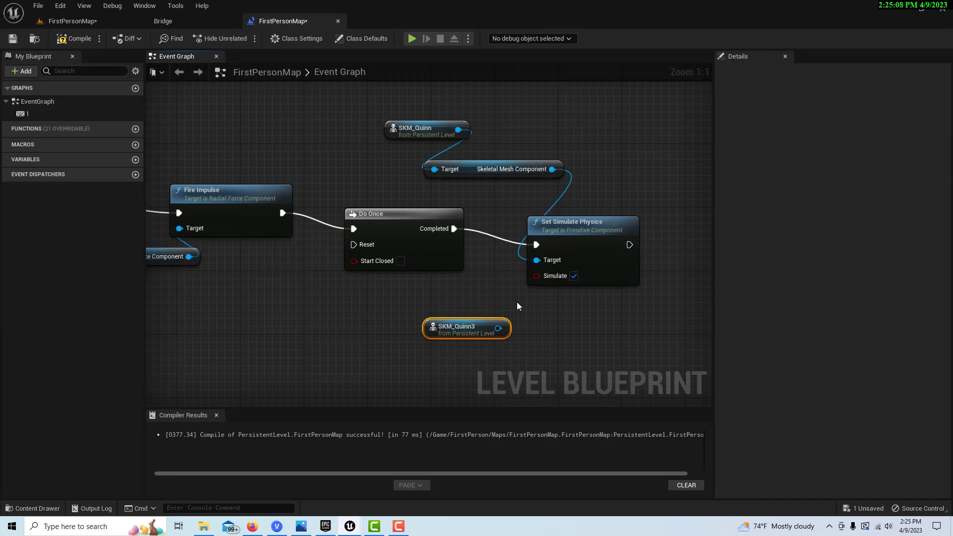
# Step: Select the SKM_Quinn2 mannequin in the level and create a reference to it in the Level Blueprint
pyautogui.click(69, 22)
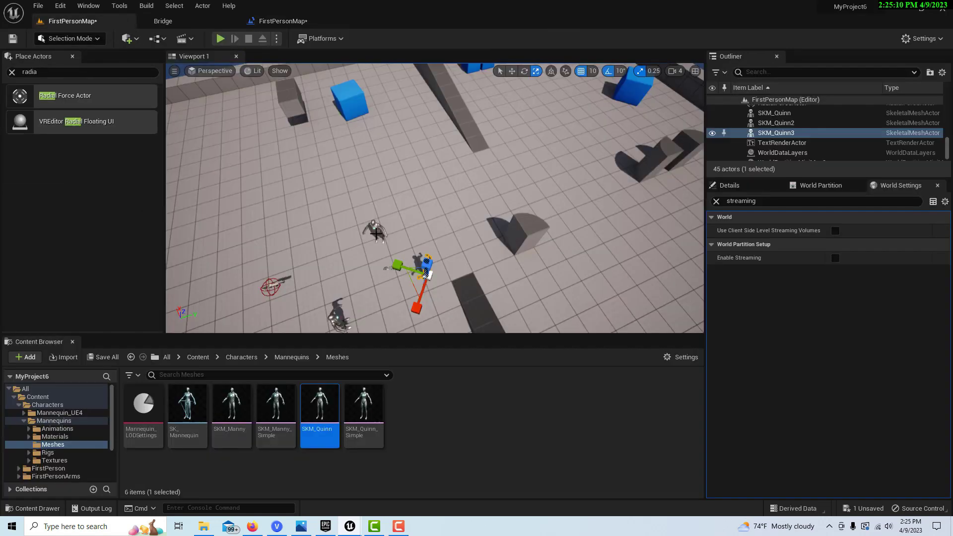
pyautogui.click(376, 229)
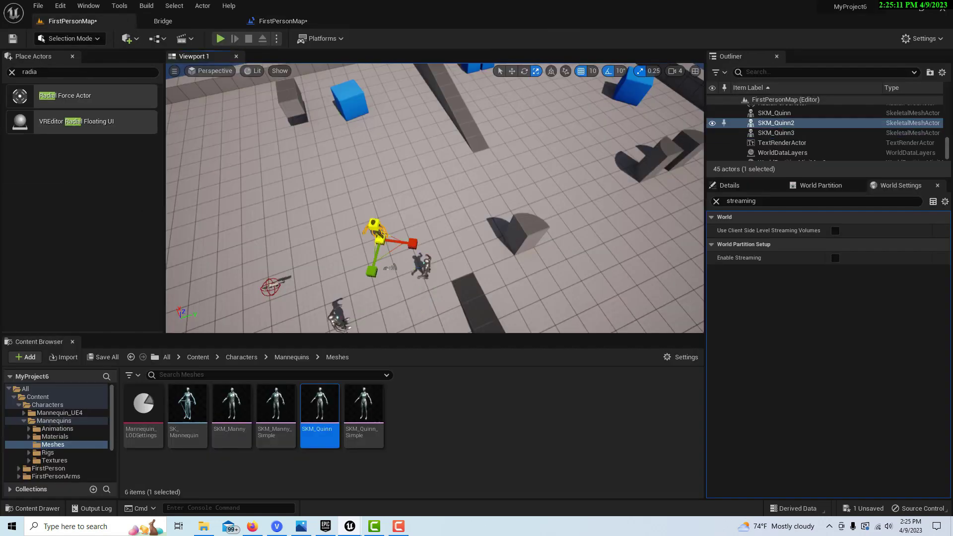
pyautogui.click(158, 38)
pyautogui.click(221, 111)
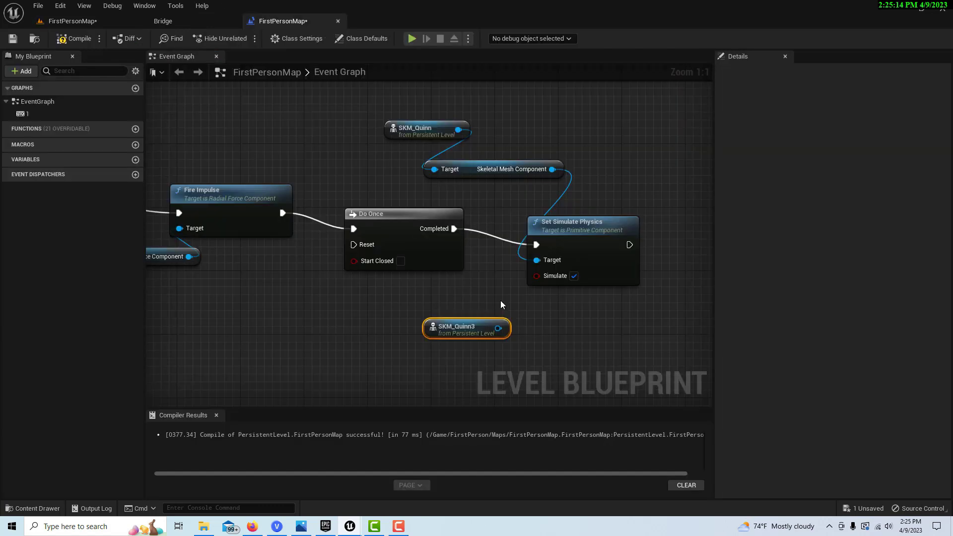
pyautogui.rightClick(576, 334)
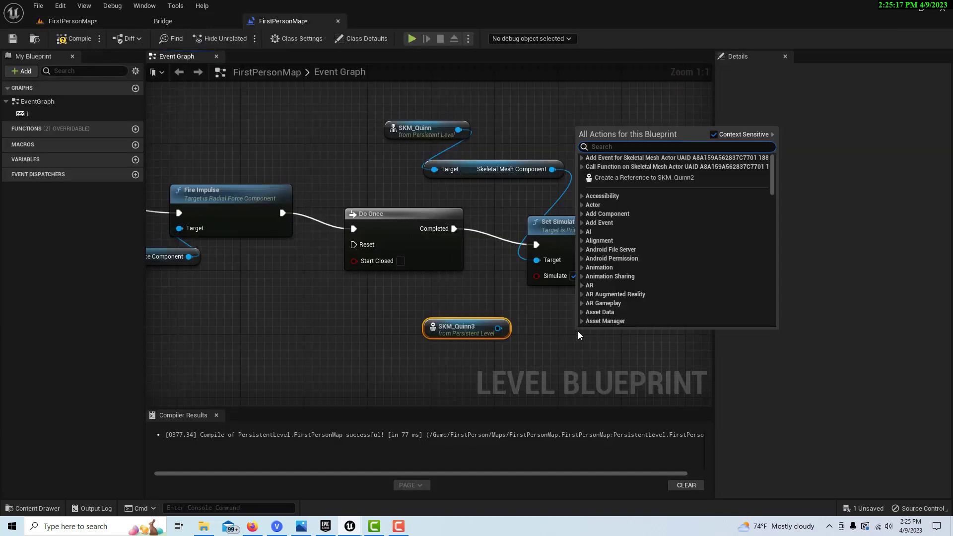
pyautogui.click(634, 180)
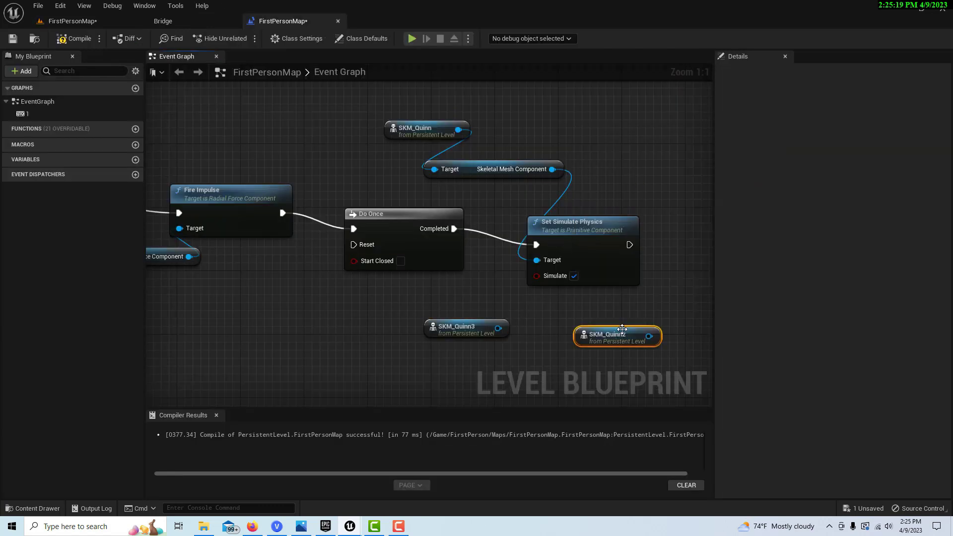
# Step: Connect the SKM_Quinn3 reference to the Target of Set Simulate Physics and space out the surrounding nodes
pyautogui.moveTo(498, 328); pyautogui.dragTo(536, 260)
pyautogui.moveTo(592, 331); pyautogui.dragTo(343, 292)
pyautogui.moveTo(587, 225); pyautogui.dragTo(649, 185)
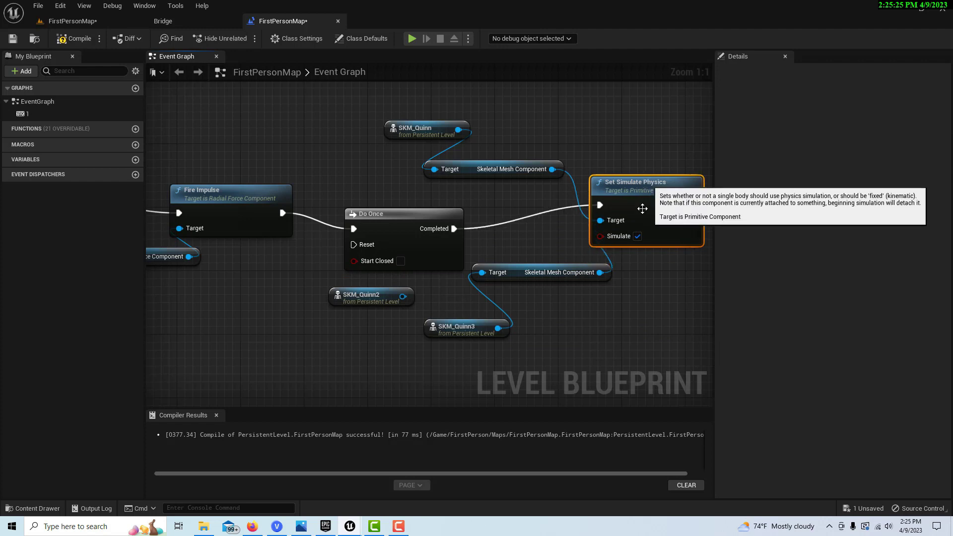
pyautogui.moveTo(543, 267); pyautogui.dragTo(588, 307)
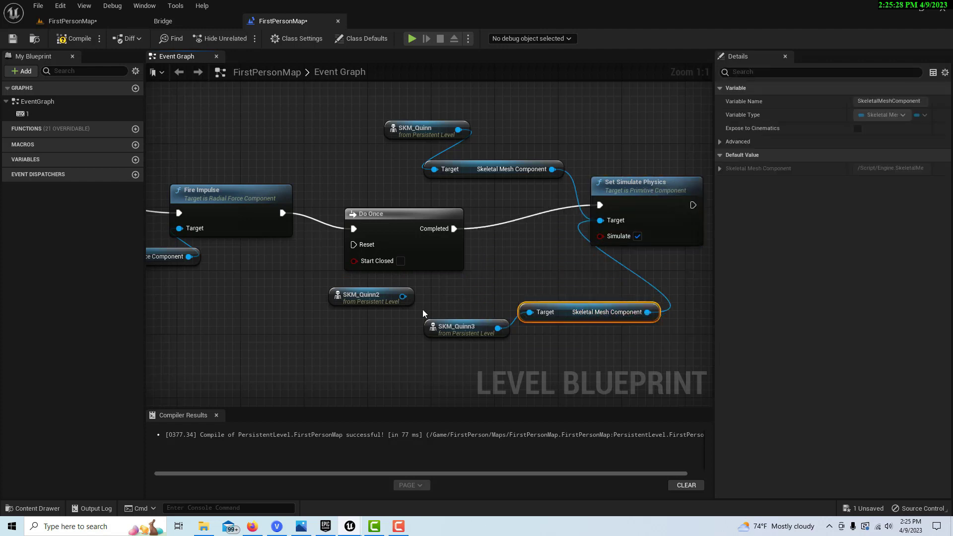
# Step: Connect the SKM_Quinn2 reference to the Target of Set Simulate Physics, tidy its component node, and compile and save the blueprint
pyautogui.moveTo(403, 296); pyautogui.dragTo(600, 220)
pyautogui.moveTo(495, 242); pyautogui.dragTo(525, 277)
pyautogui.click(517, 240)
pyautogui.scroll(-4, 493, 332)
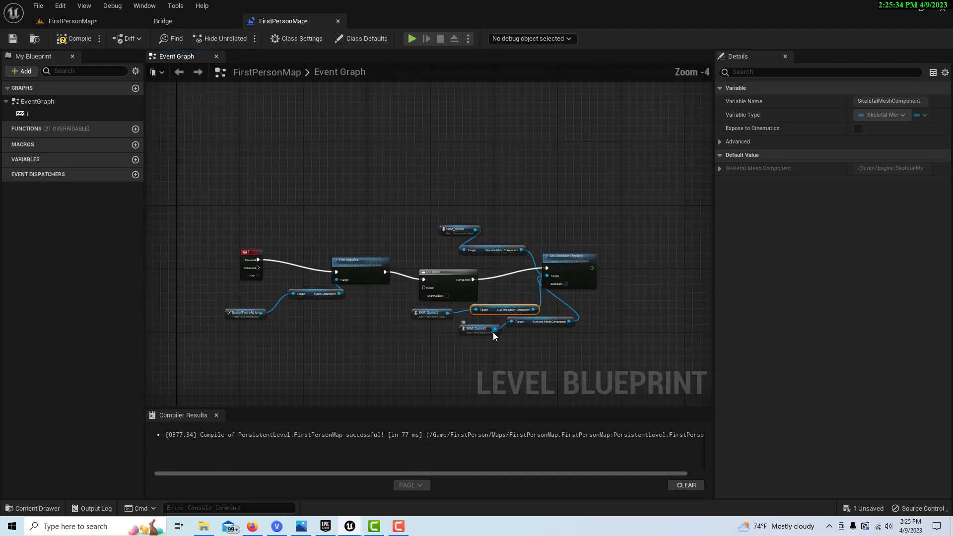
pyautogui.click(13, 38)
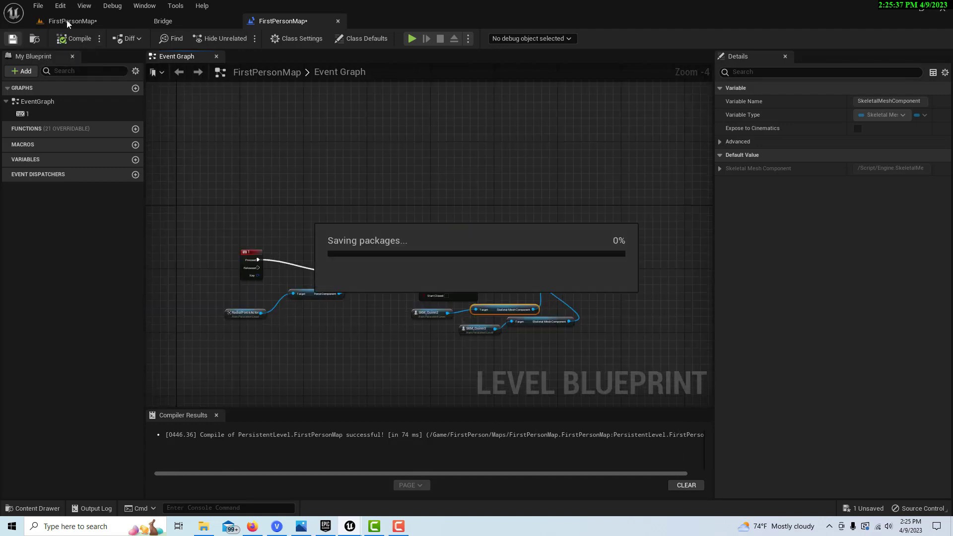
# Step: Play the level, view all three mannequins from above while testing the impulse, and stop the session
pyautogui.click(67, 20)
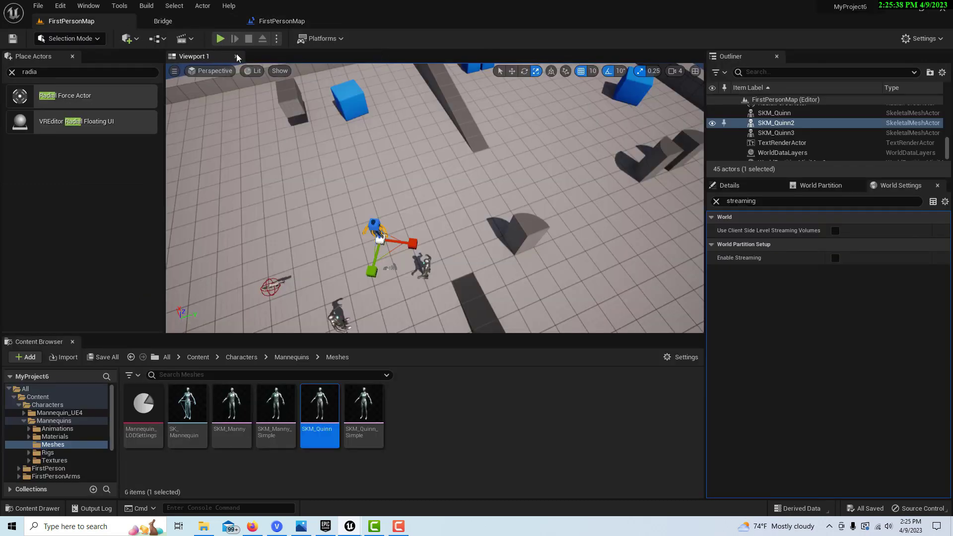
pyautogui.click(220, 39)
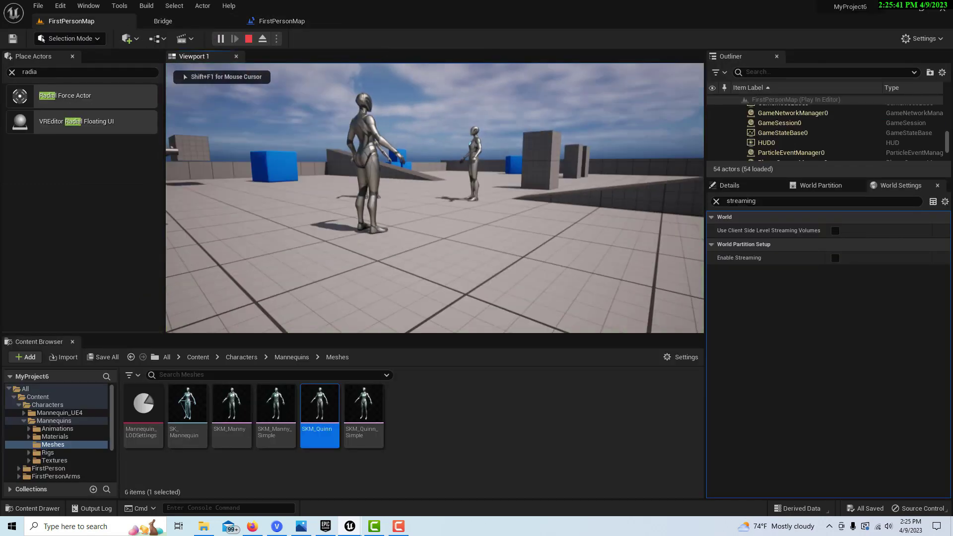
pyautogui.press('w')
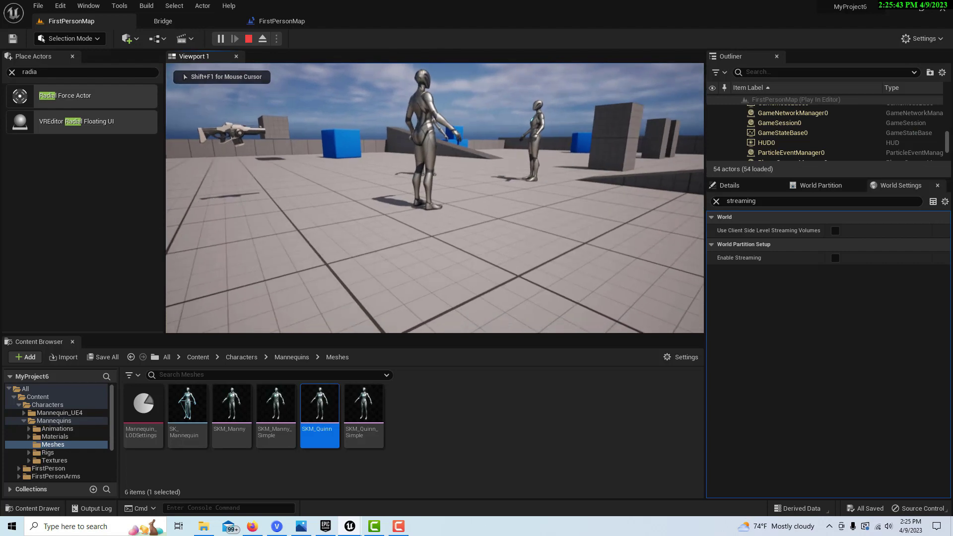
pyautogui.press('s')
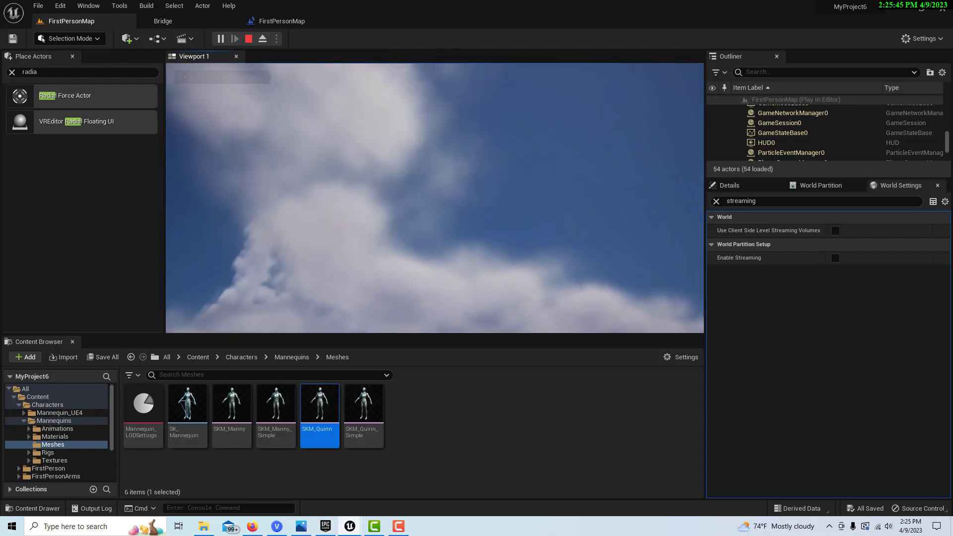
pyautogui.moveTo(435, 198)
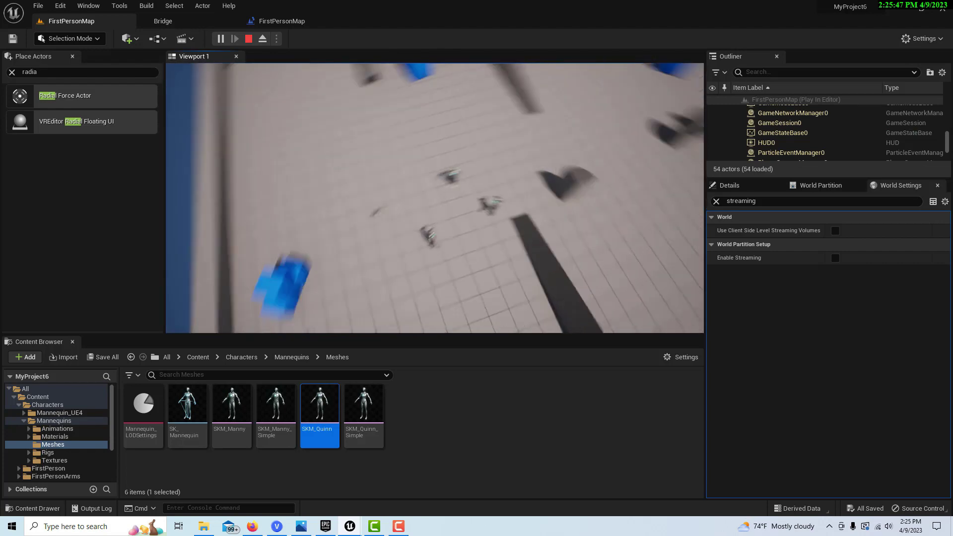
pyautogui.press('s')
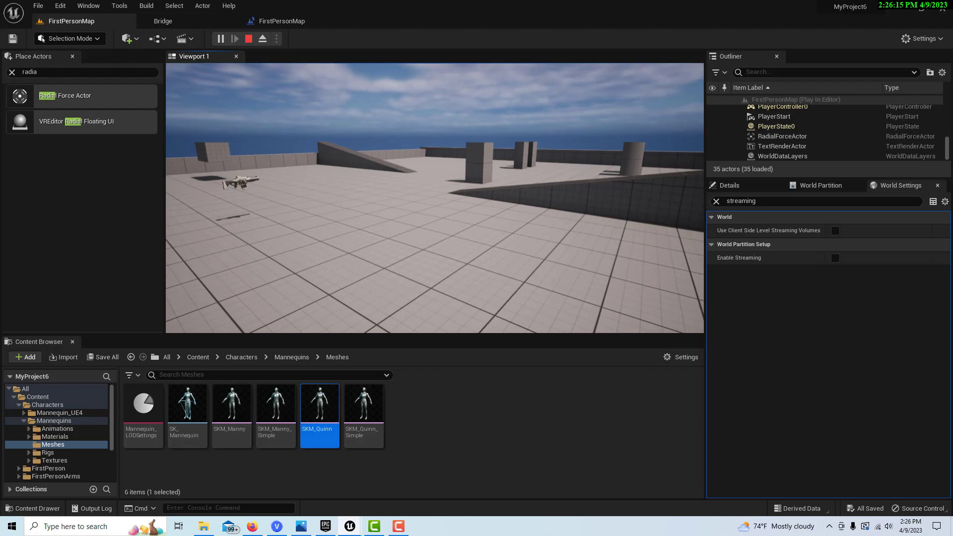
pyautogui.press('Escape')
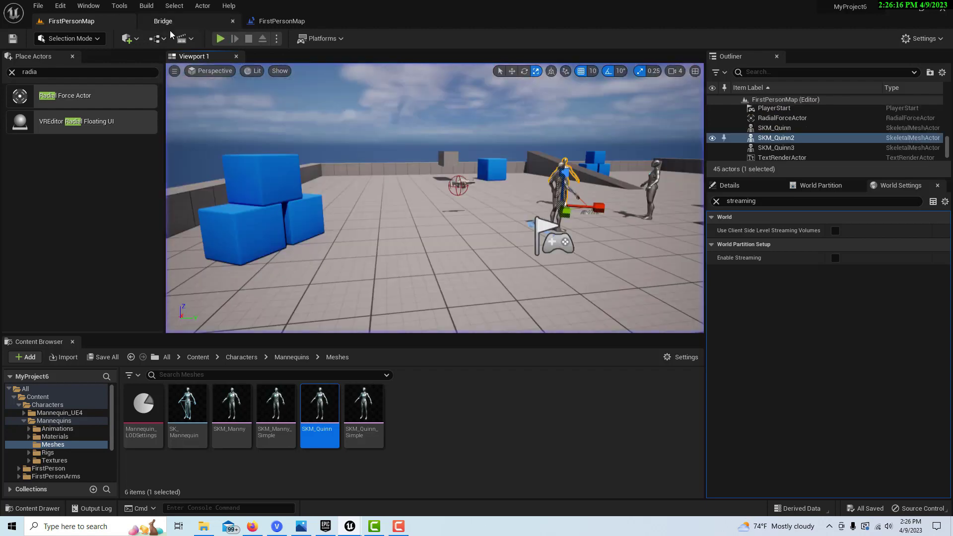
# Step: Play the level again and fire the radial impulse at the mannequins and cubes while moving around at ground level
pyautogui.click(220, 38)
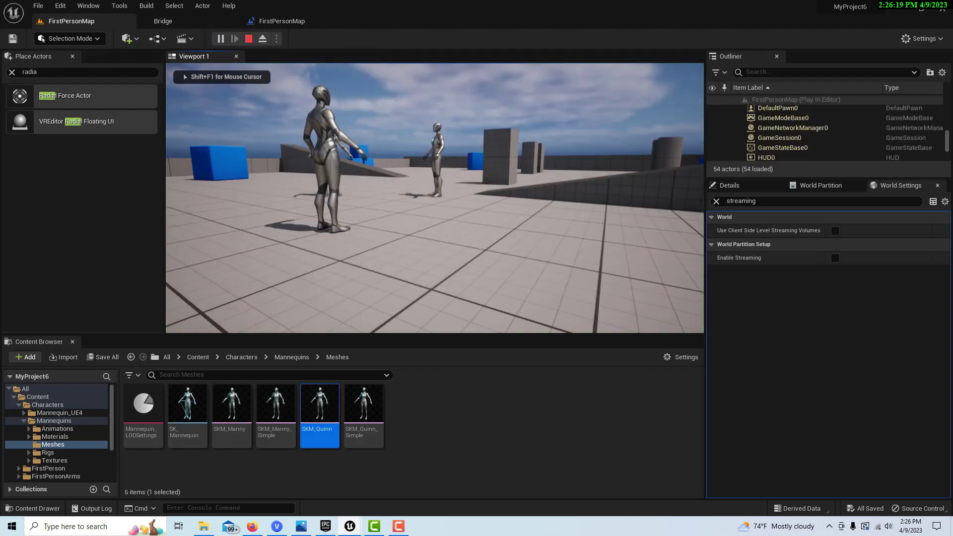
pyautogui.press('s')
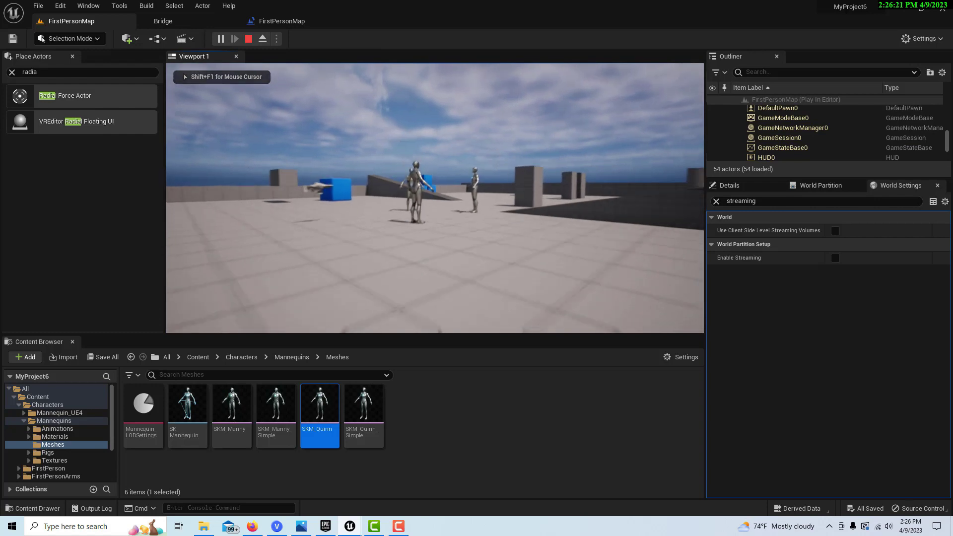
pyautogui.press('s')
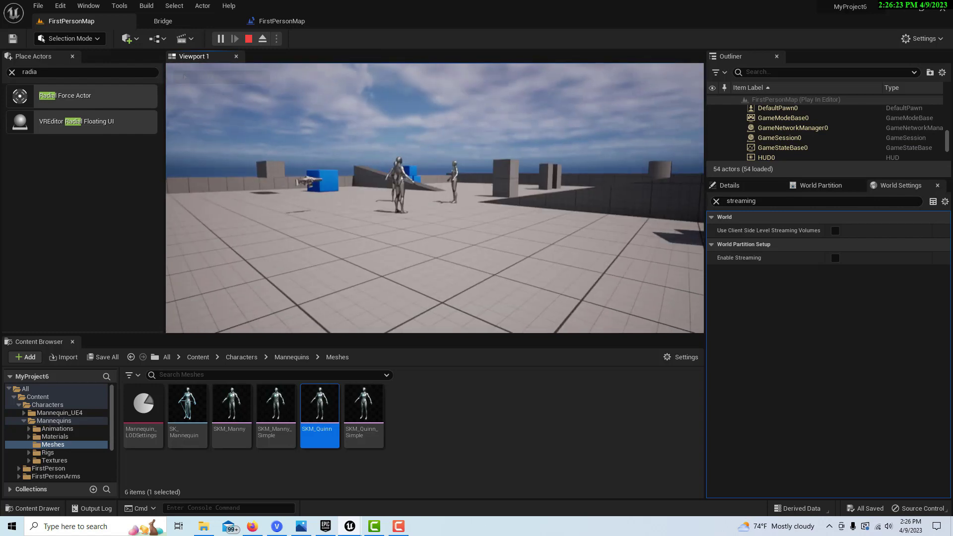
pyautogui.press('w')
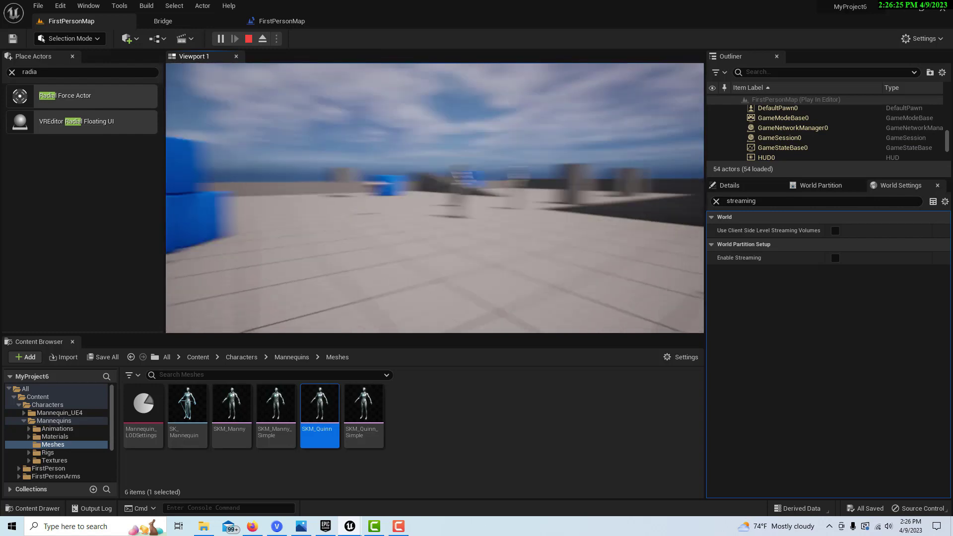
pyautogui.press('w')
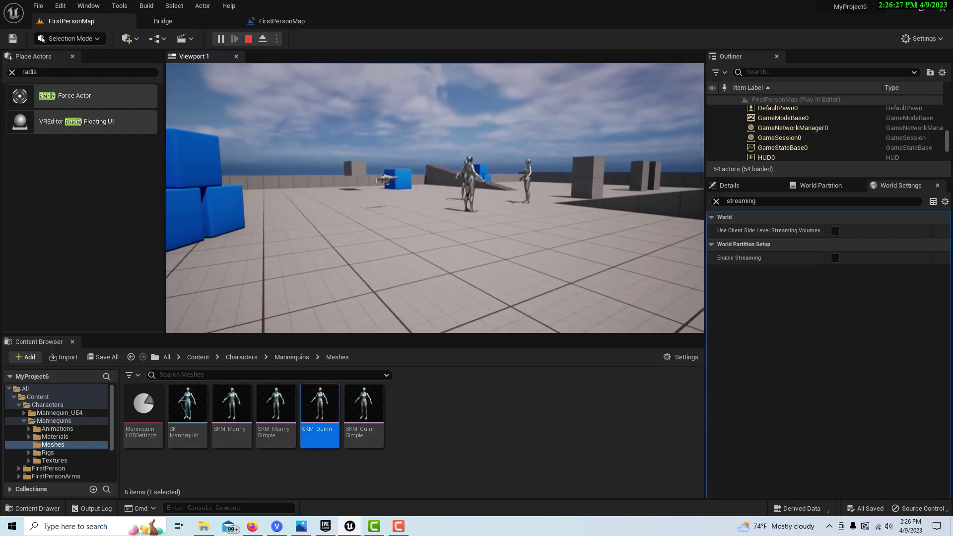
pyautogui.press('f')
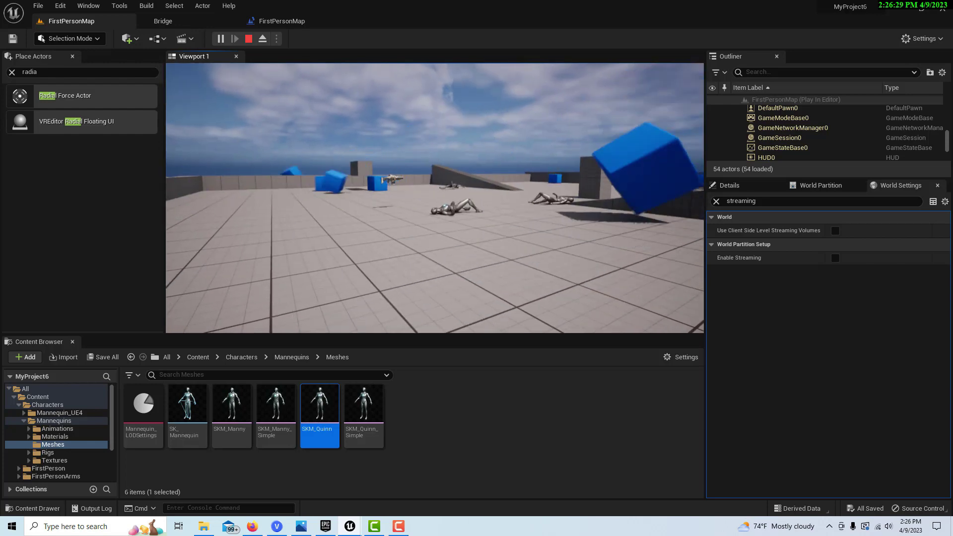
pyautogui.press('w')
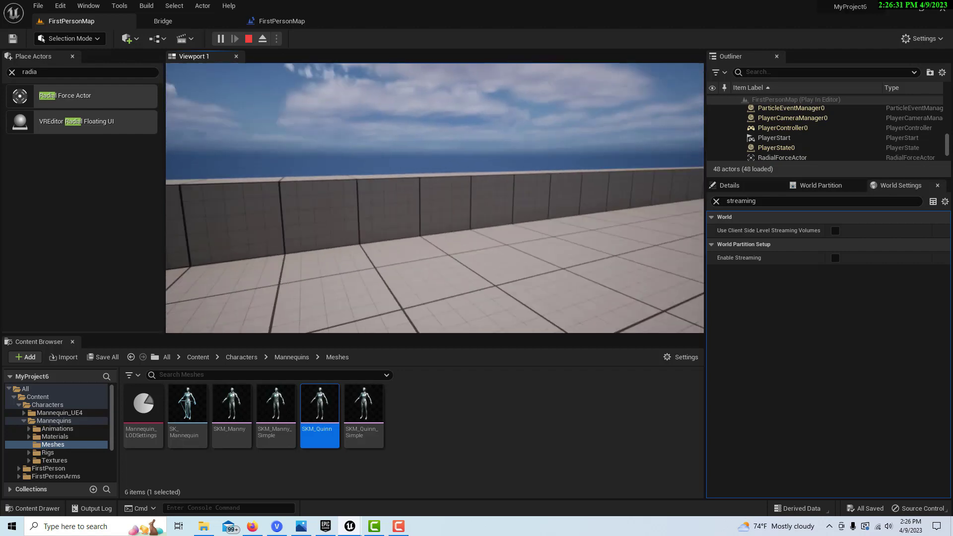
pyautogui.press('w')
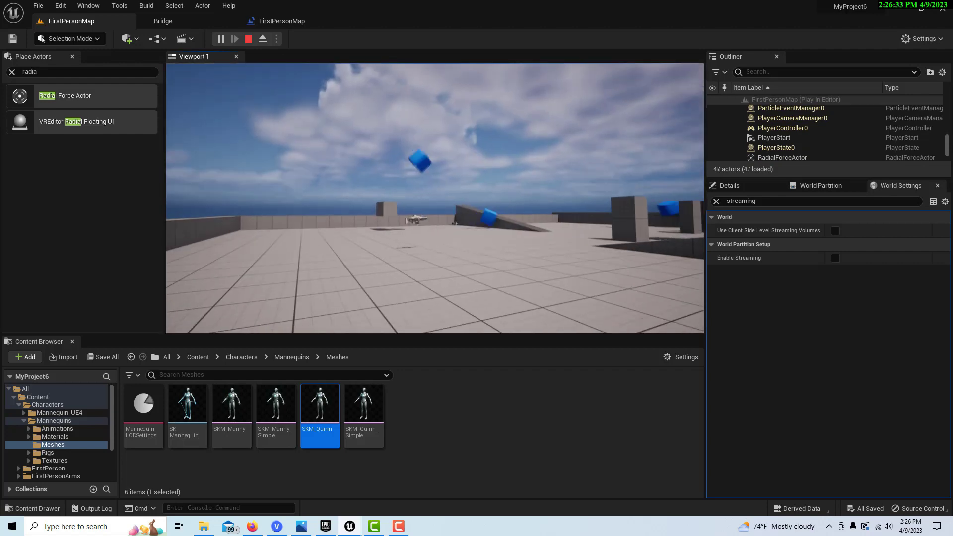